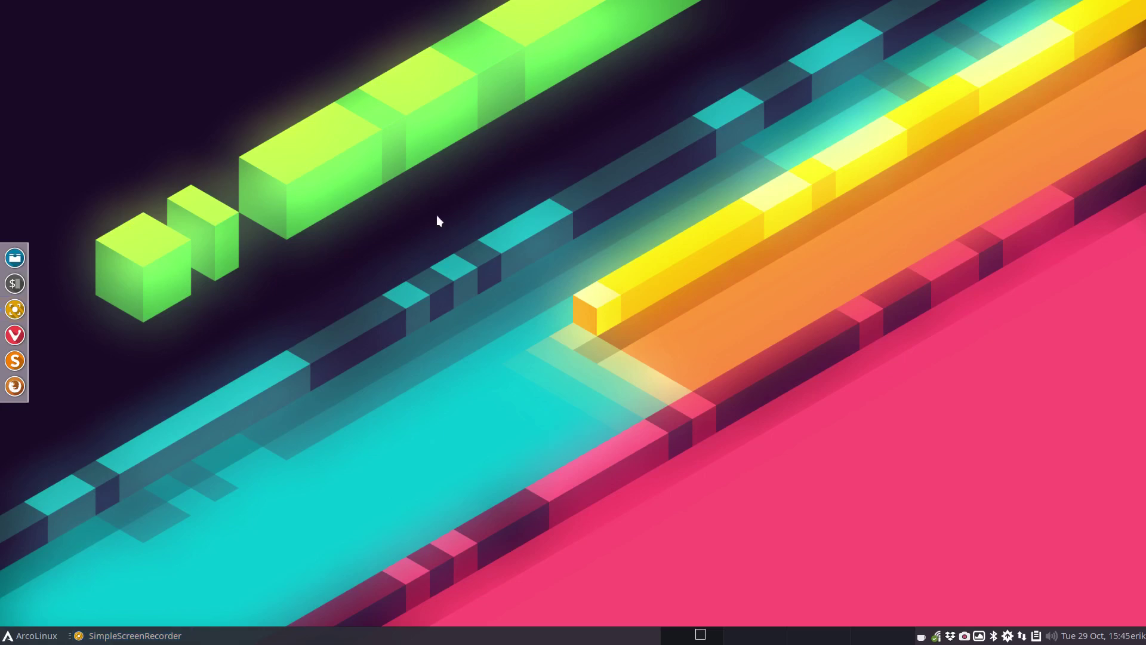
Step: Open Termite with Super+Enter to view the system info, then close it
{"action": "key", "text": "super+Return"}
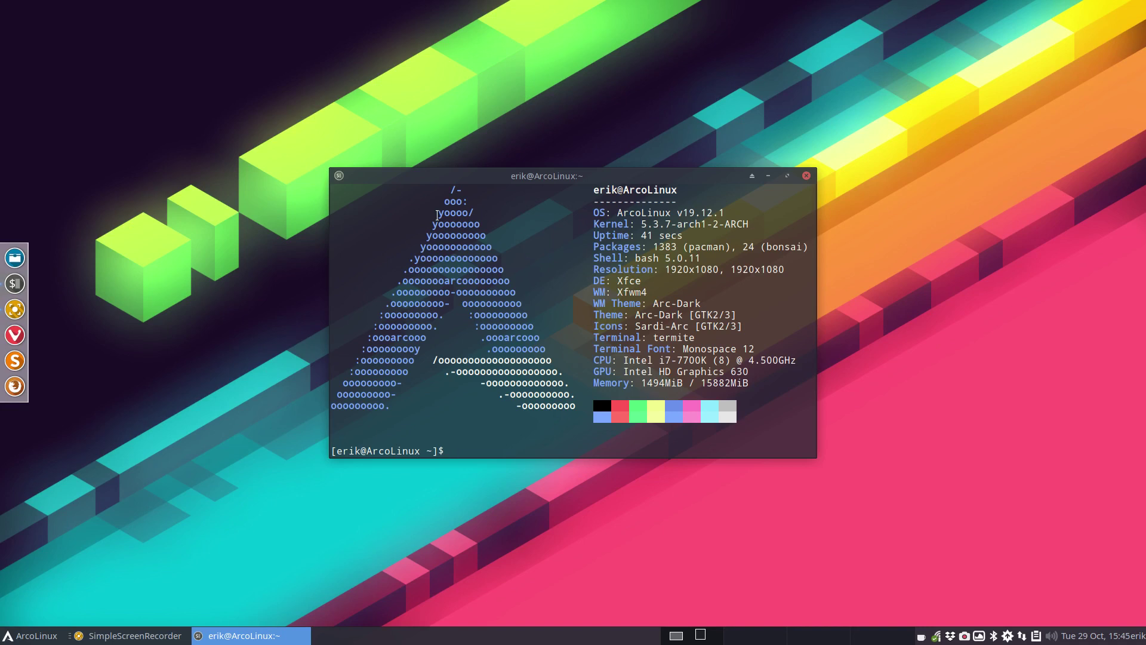
{"action": "left_click", "coordinate": [807, 176]}
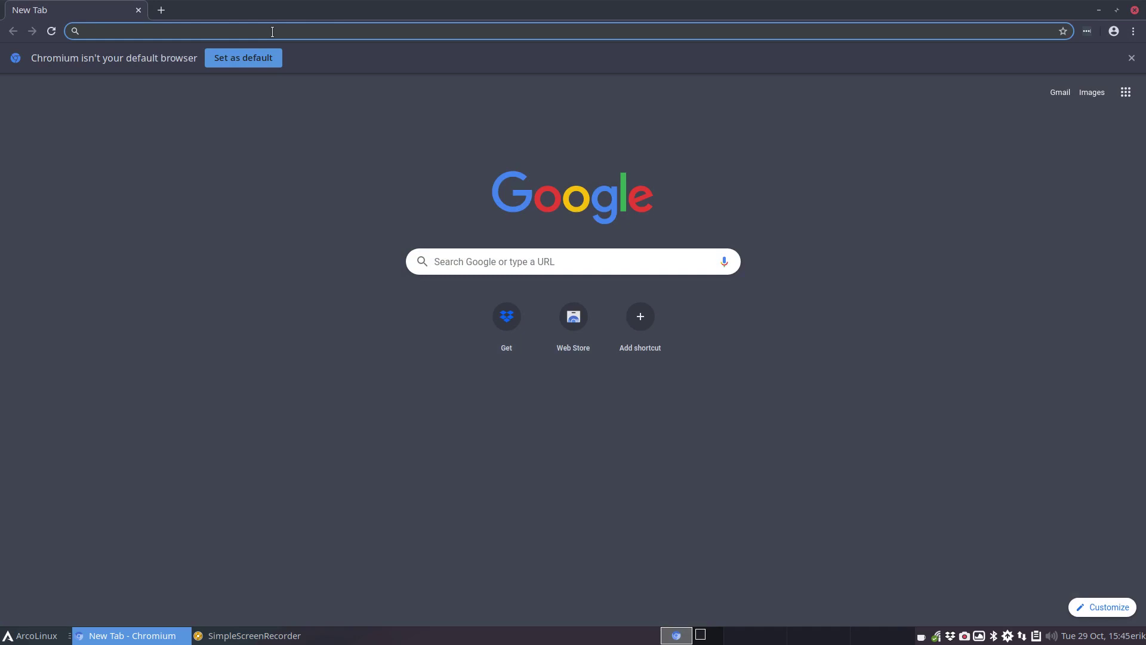
Step: Search Google for 'arcolinux hblock' and look through the results
{"action": "type", "text": "arcolin"}
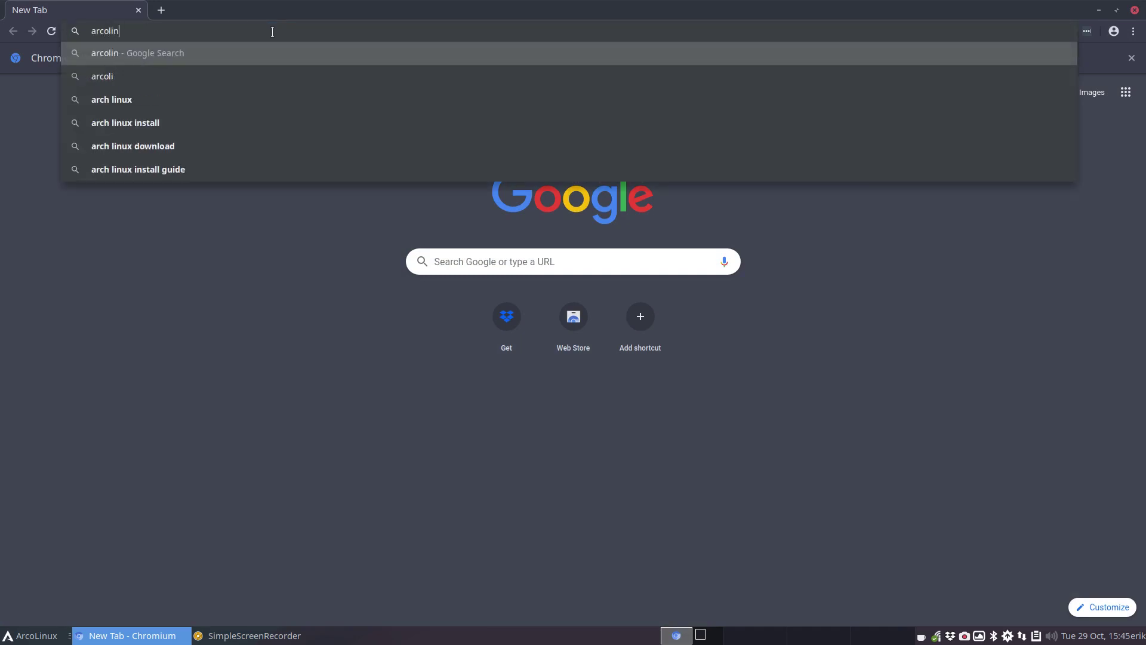
{"action": "type", "text": "ux hblock"}
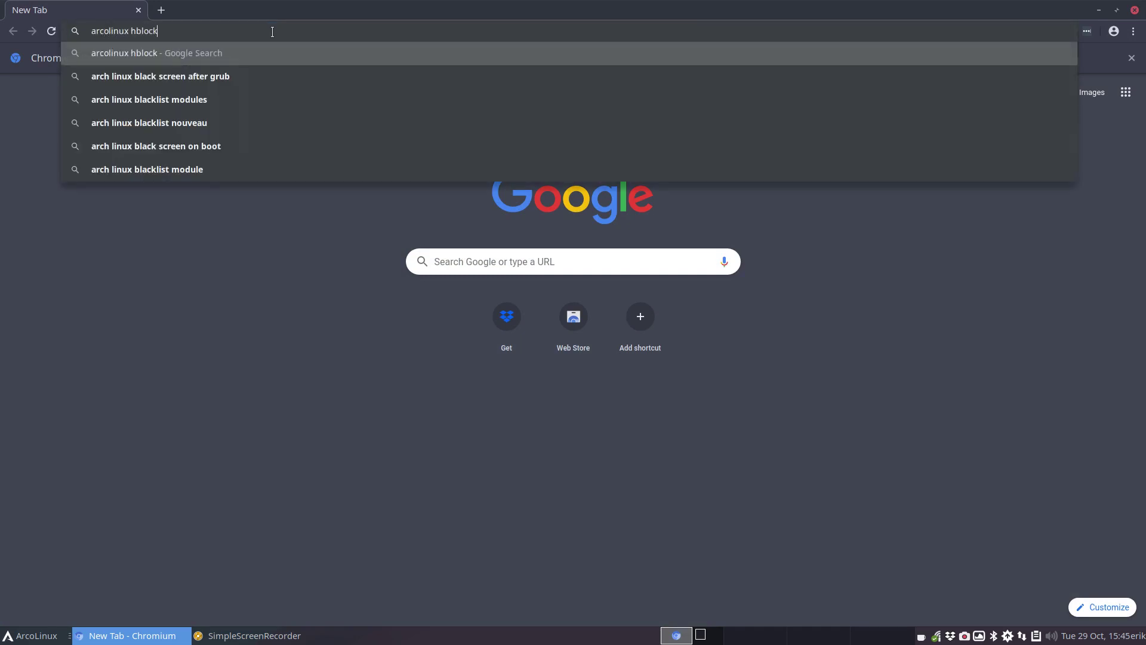
{"action": "key", "text": "Return"}
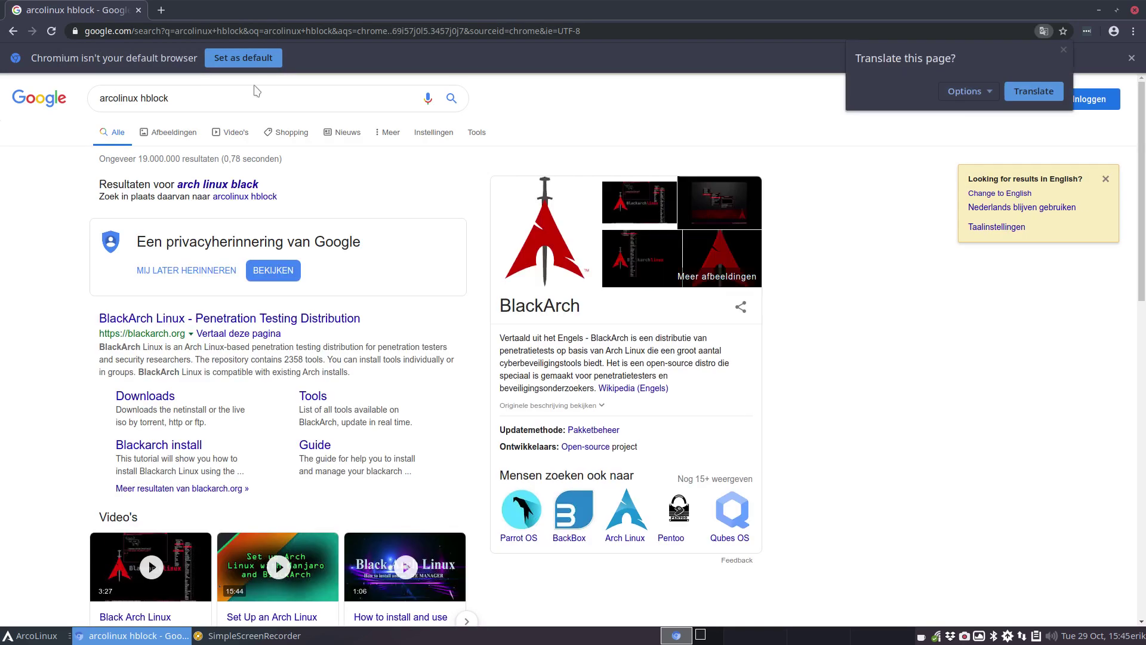
{"action": "scroll", "coordinate": [88, 393], "scroll_direction": "down", "scroll_amount": 8}
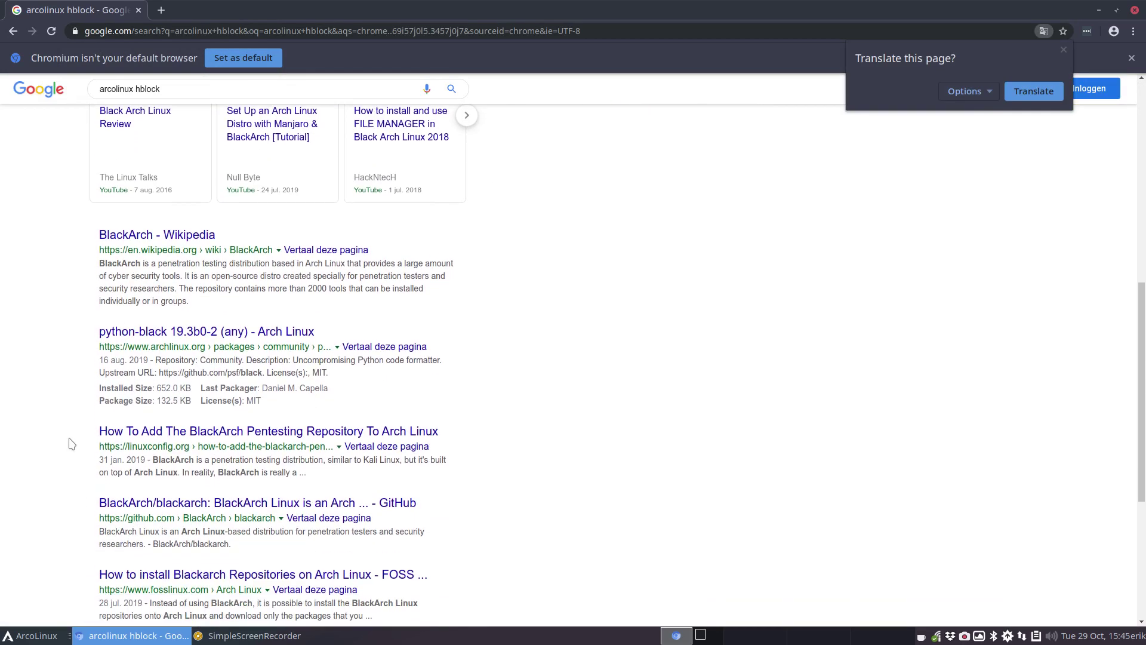
{"action": "scroll", "coordinate": [71, 443], "scroll_direction": "down", "scroll_amount": 3}
{"action": "scroll", "coordinate": [71, 443], "scroll_direction": "up", "scroll_amount": 20}
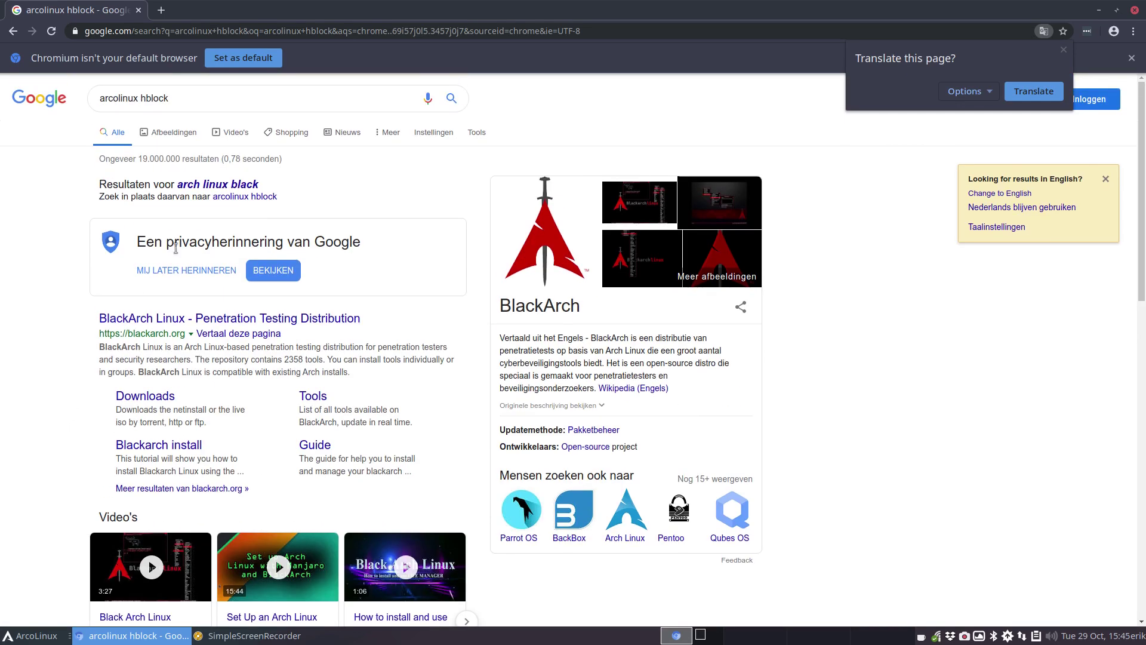
Step: Replace the current web address with arcolinux.com
{"action": "left_click", "coordinate": [186, 100]}
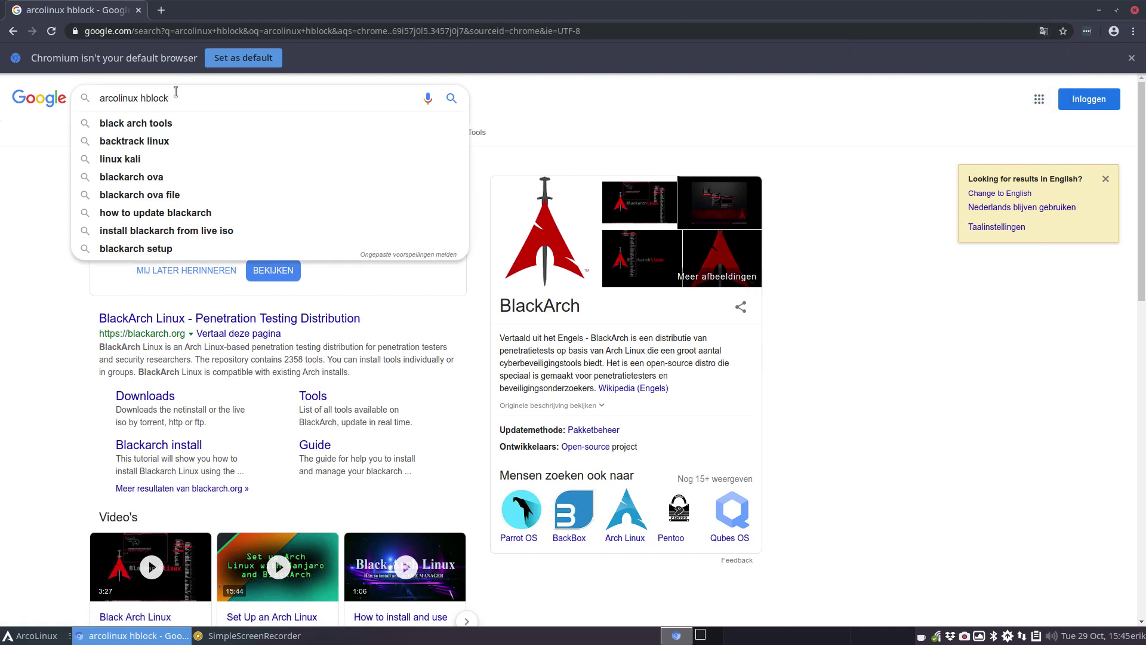
{"action": "left_click", "coordinate": [157, 36]}
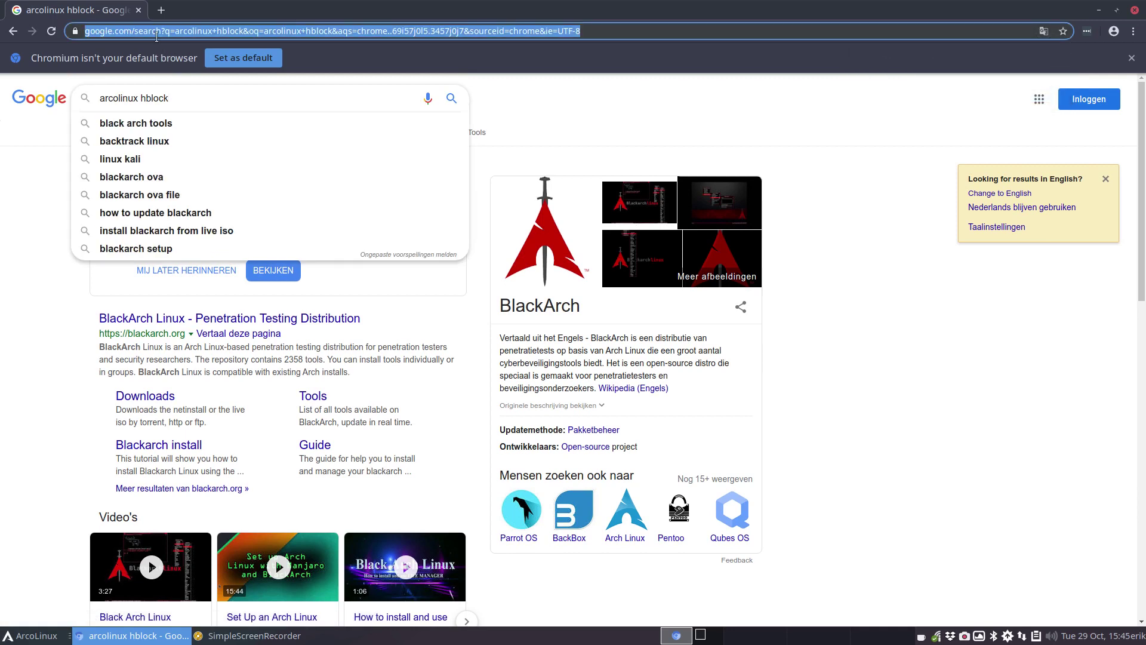
{"action": "type", "text": "arcolinux.c"}
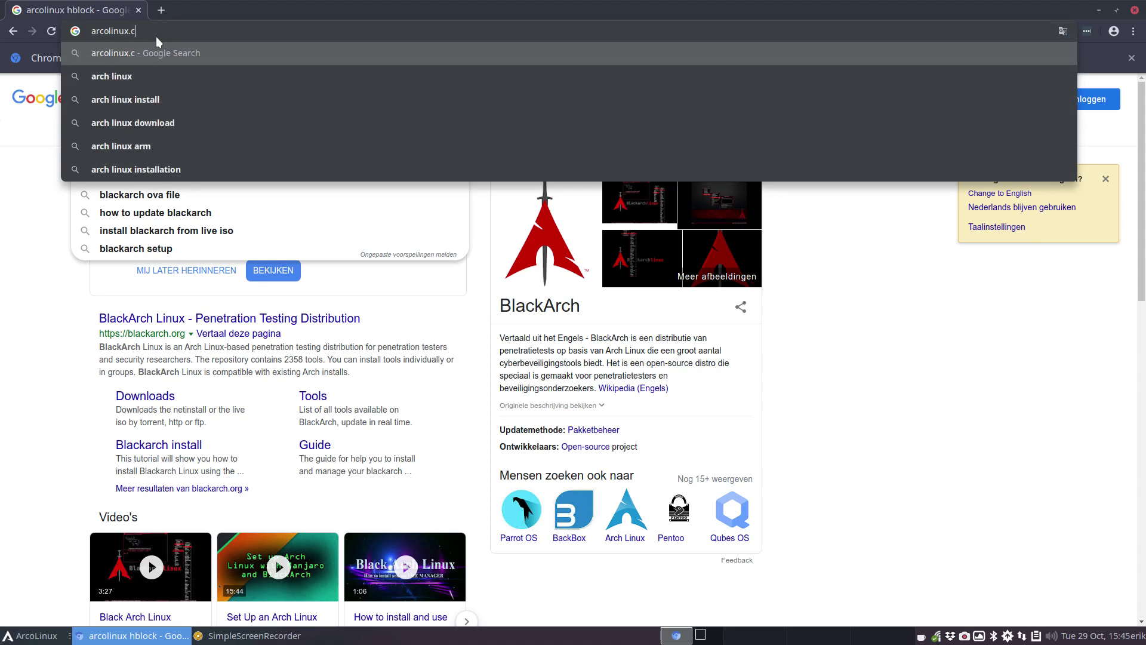
{"action": "type", "text": "om"}
Step: Load arcolinux.com and search the site for hblock
{"action": "key", "text": "Return"}
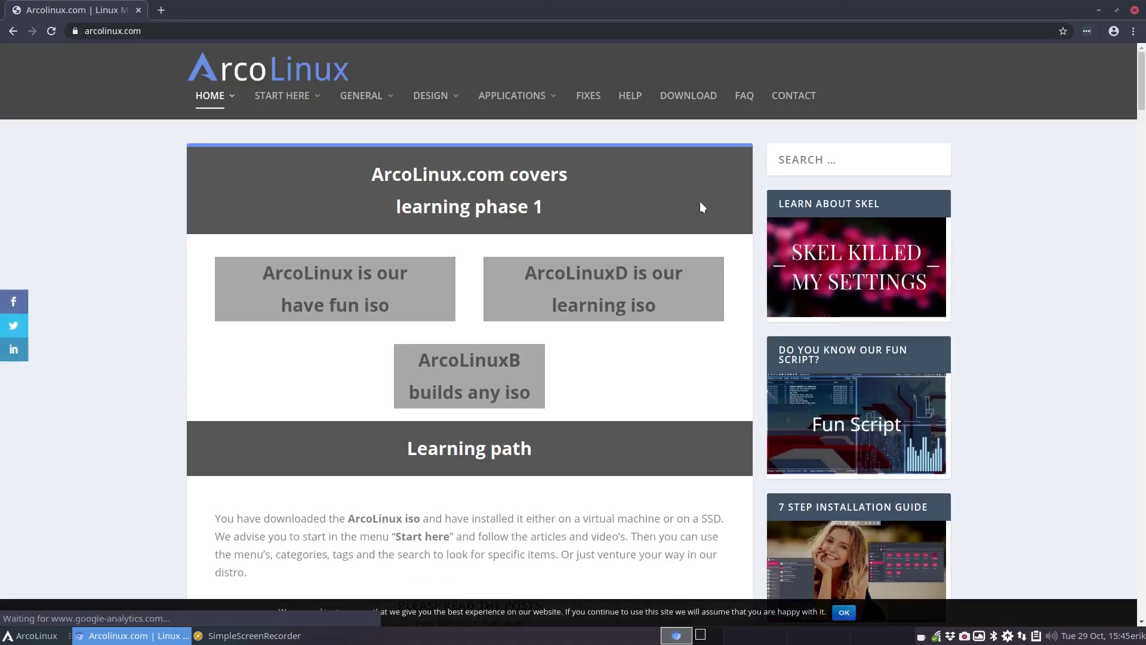
{"action": "left_click", "coordinate": [811, 159]}
{"action": "type", "text": "hboll"}
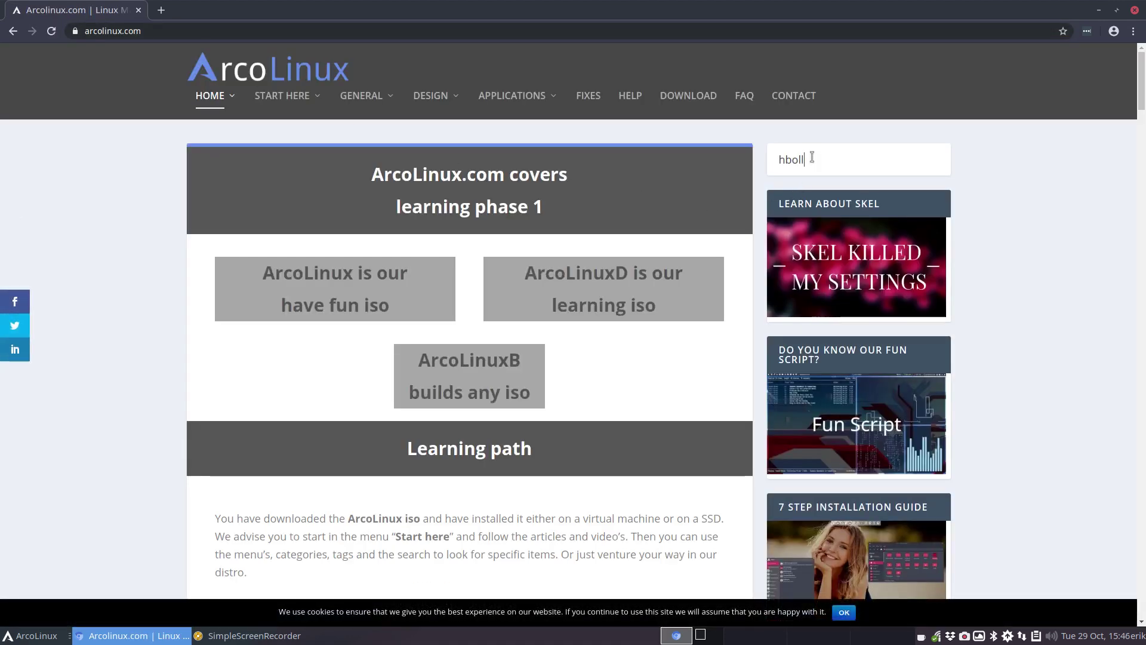
{"action": "type", "text": "l"}
{"action": "type", "text": "lock"}
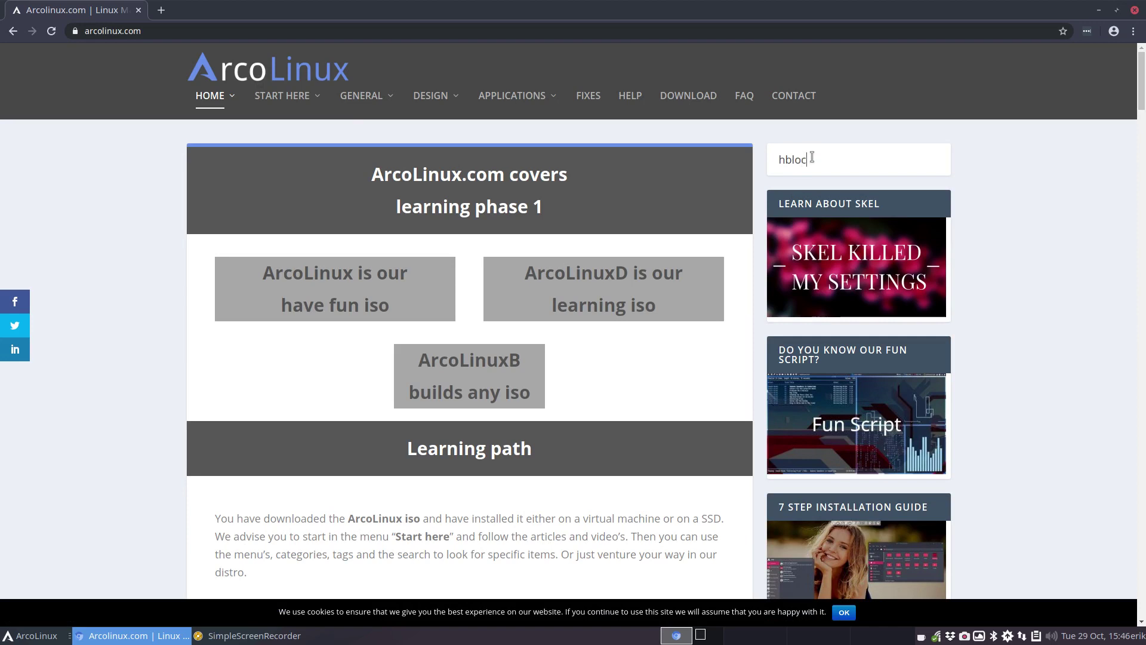
{"action": "key", "text": "Return"}
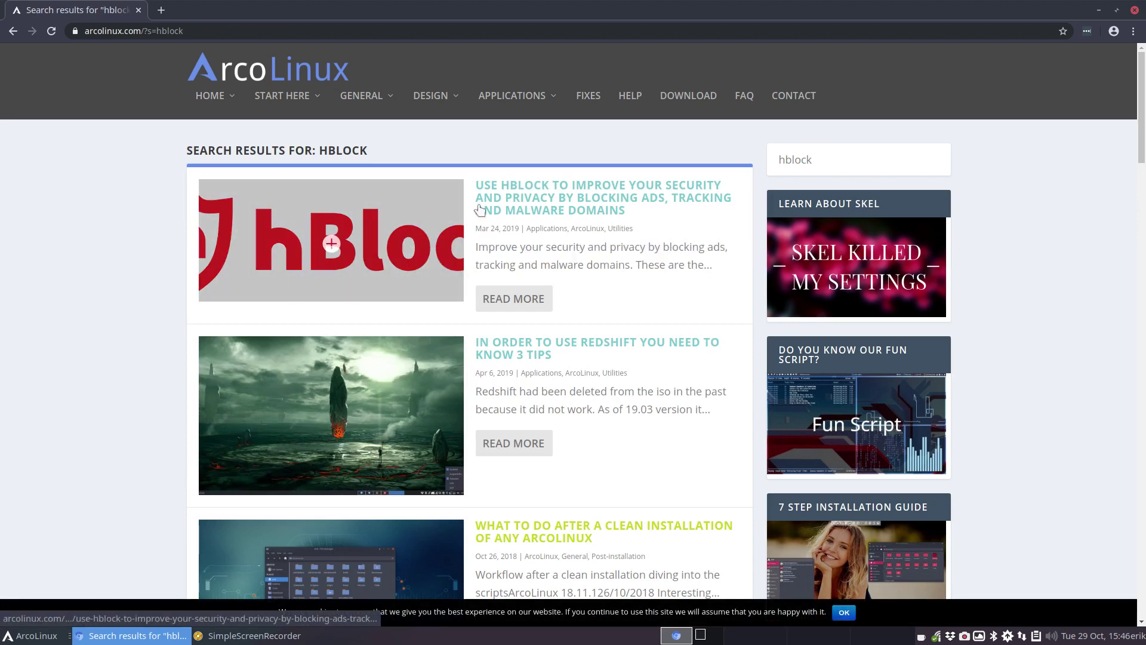
Step: Open the article on using hblock and scroll through it
{"action": "left_click", "coordinate": [542, 205]}
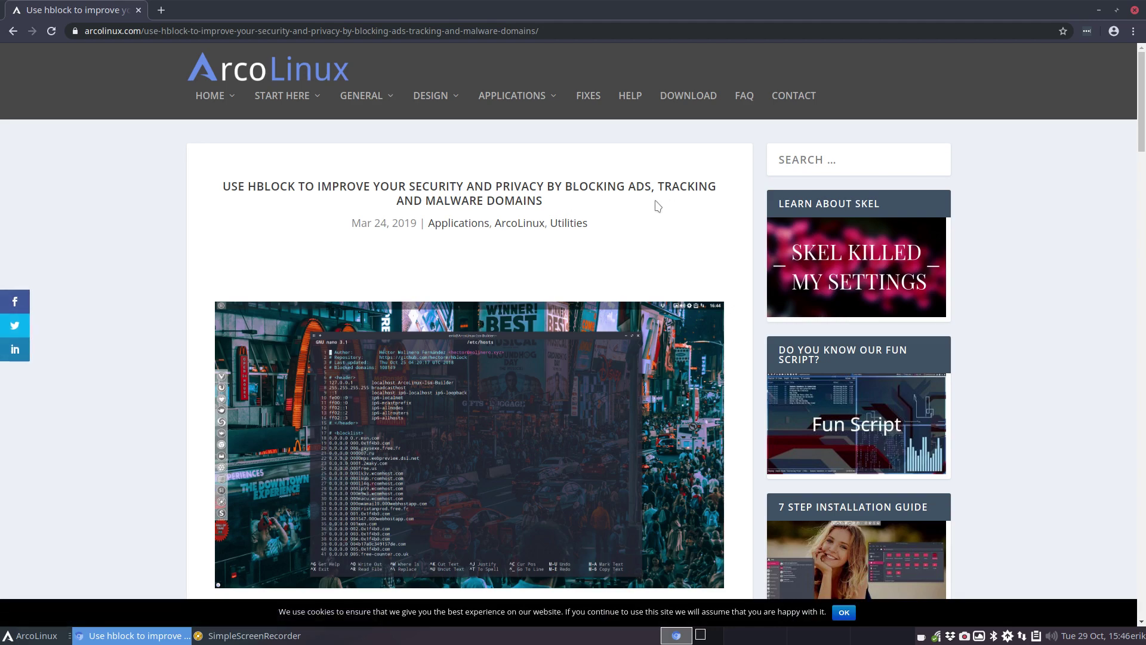
{"action": "scroll", "coordinate": [396, 261], "scroll_direction": "down", "scroll_amount": 10}
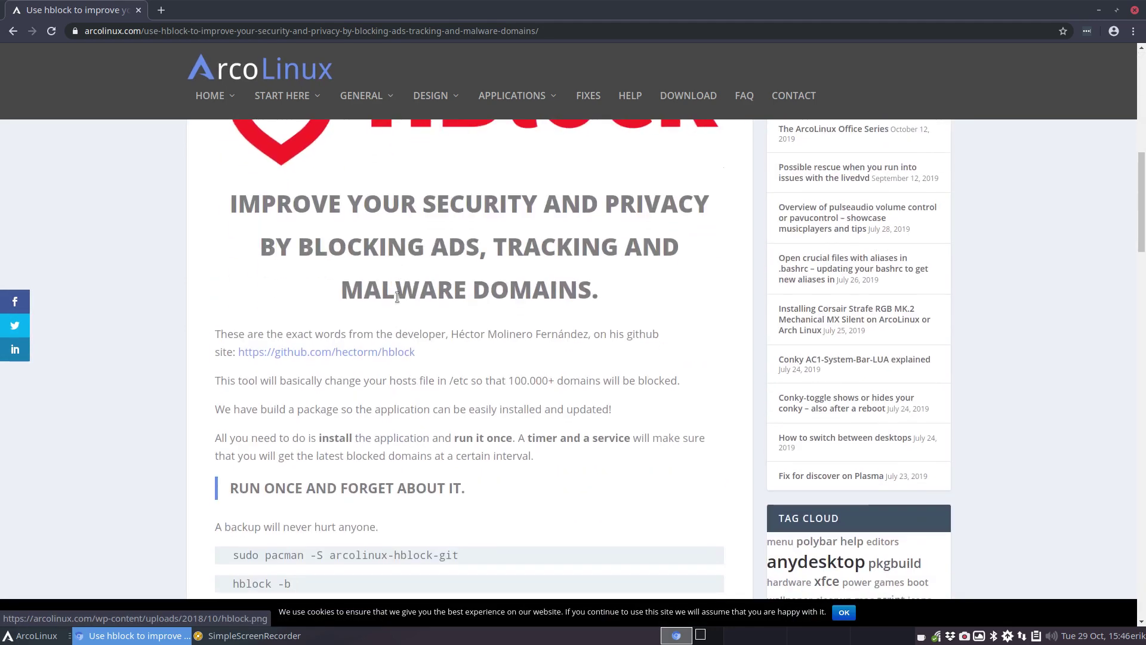
{"action": "scroll", "coordinate": [397, 296], "scroll_direction": "down", "scroll_amount": 1}
{"action": "scroll", "coordinate": [398, 300], "scroll_direction": "up", "scroll_amount": 7}
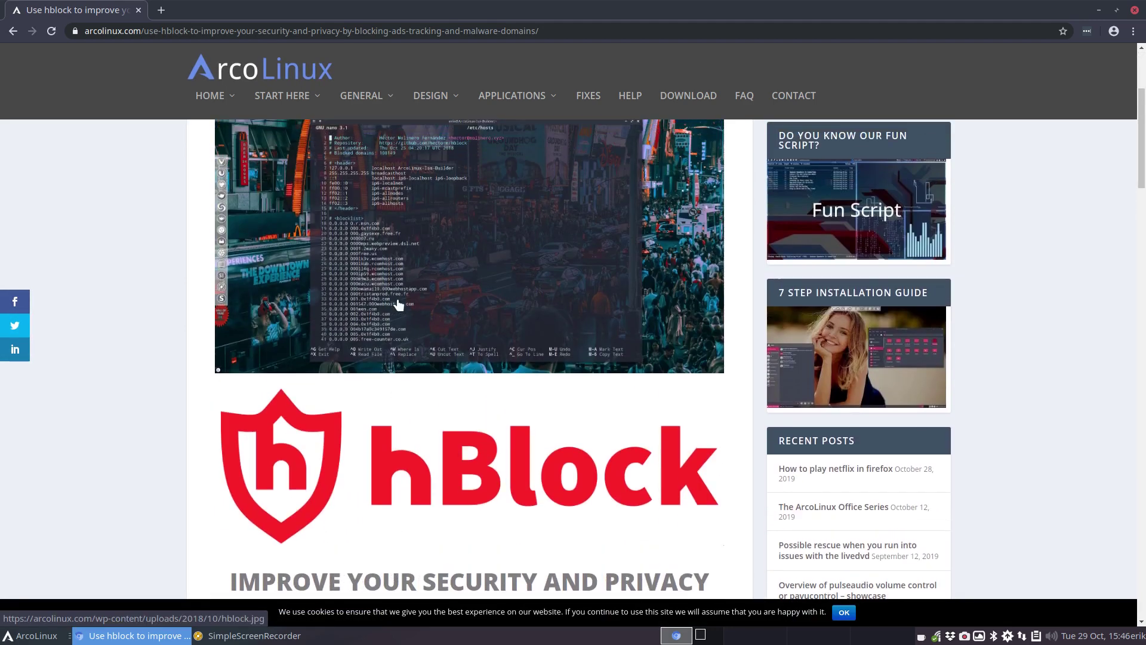
{"action": "left_click", "coordinate": [395, 303]}
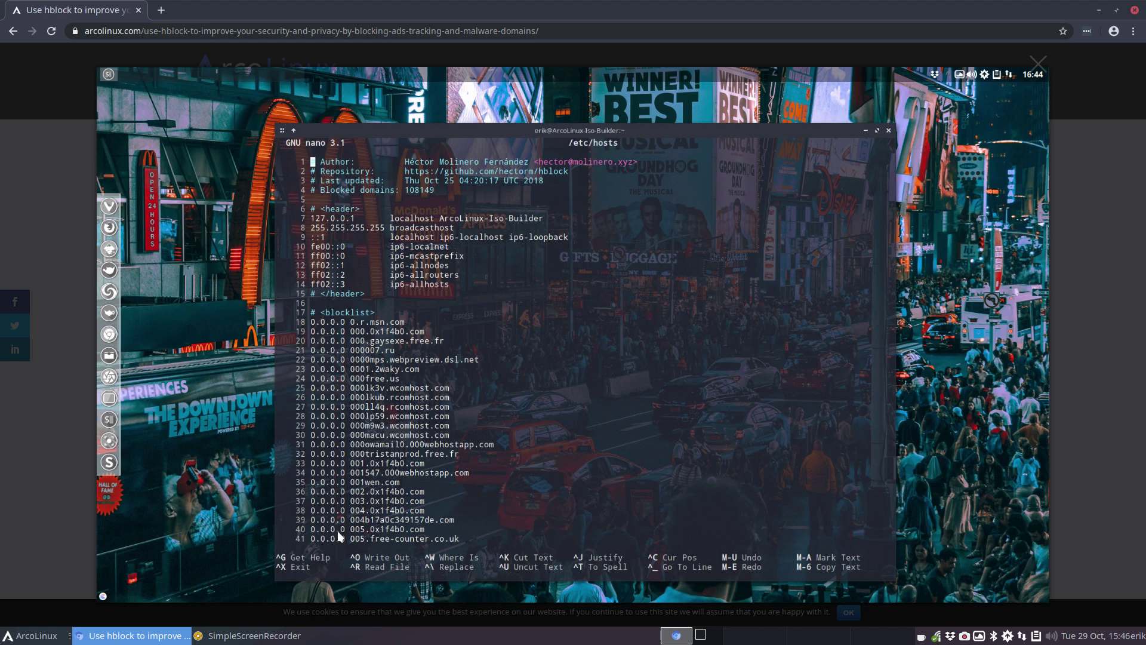
{"action": "left_click", "coordinate": [1044, 253]}
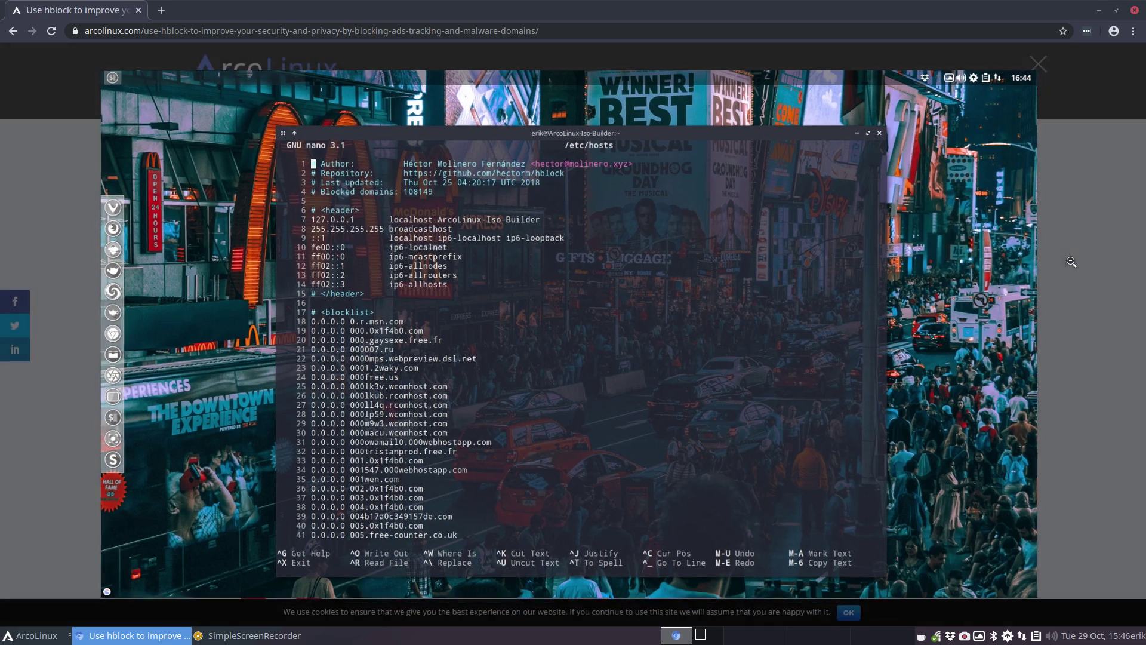
Step: Select the five lines of original /etc/hosts content in the article's code block
{"action": "scroll", "coordinate": [607, 373], "scroll_direction": "down", "scroll_amount": 3}
{"action": "scroll", "coordinate": [607, 373], "scroll_direction": "down", "scroll_amount": 10}
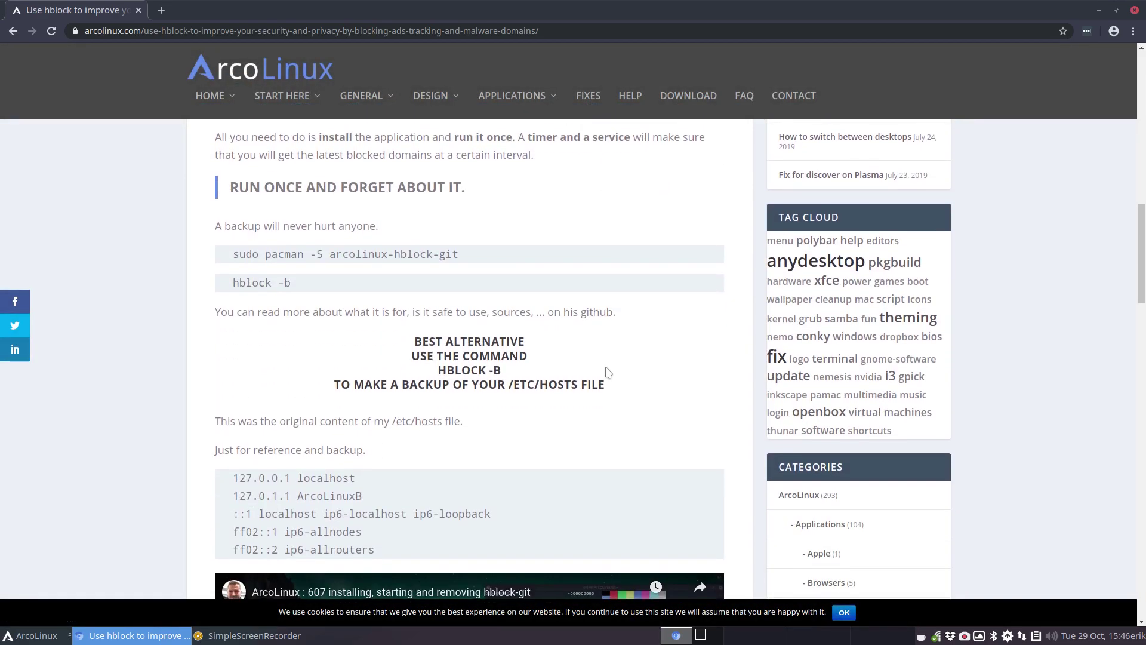
{"action": "scroll", "coordinate": [607, 372], "scroll_direction": "up", "scroll_amount": 1}
{"action": "scroll", "coordinate": [519, 307], "scroll_direction": "down", "scroll_amount": 6}
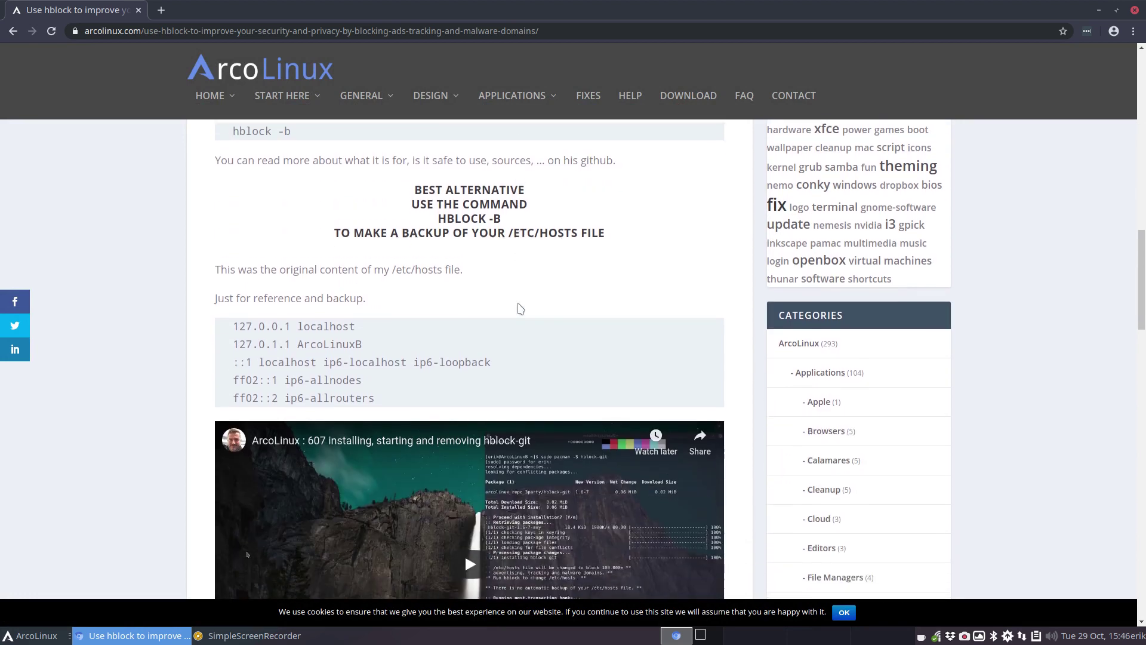
{"action": "scroll", "coordinate": [520, 308], "scroll_direction": "down", "scroll_amount": 3}
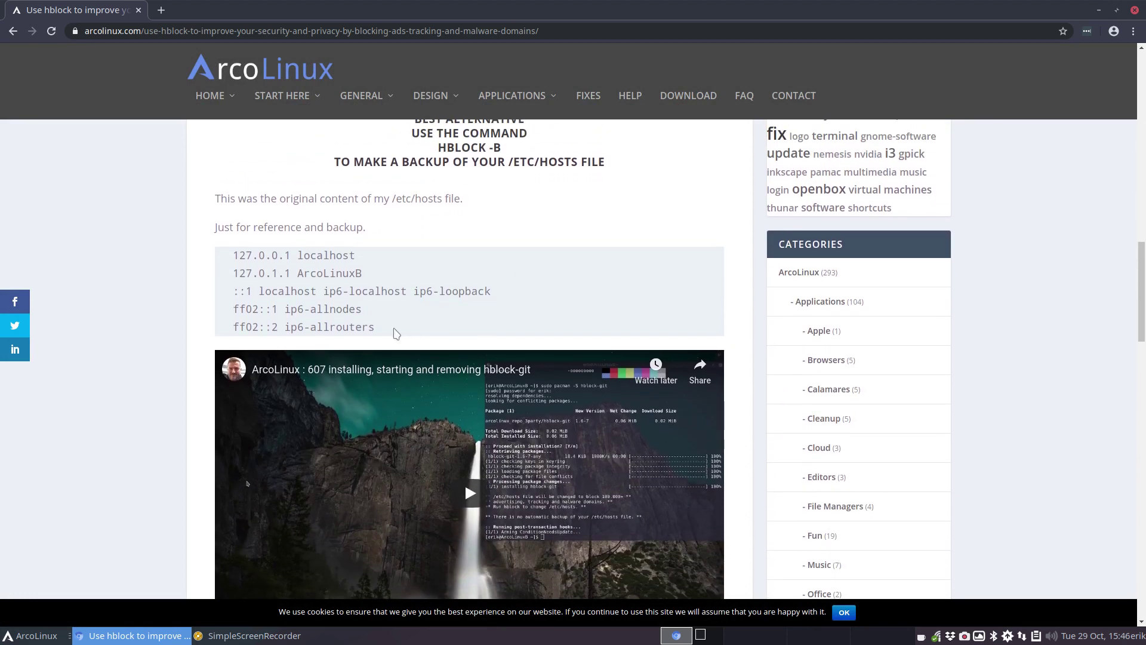
{"action": "left_click_drag", "start_coordinate": [395, 332], "coordinate": [250, 262]}
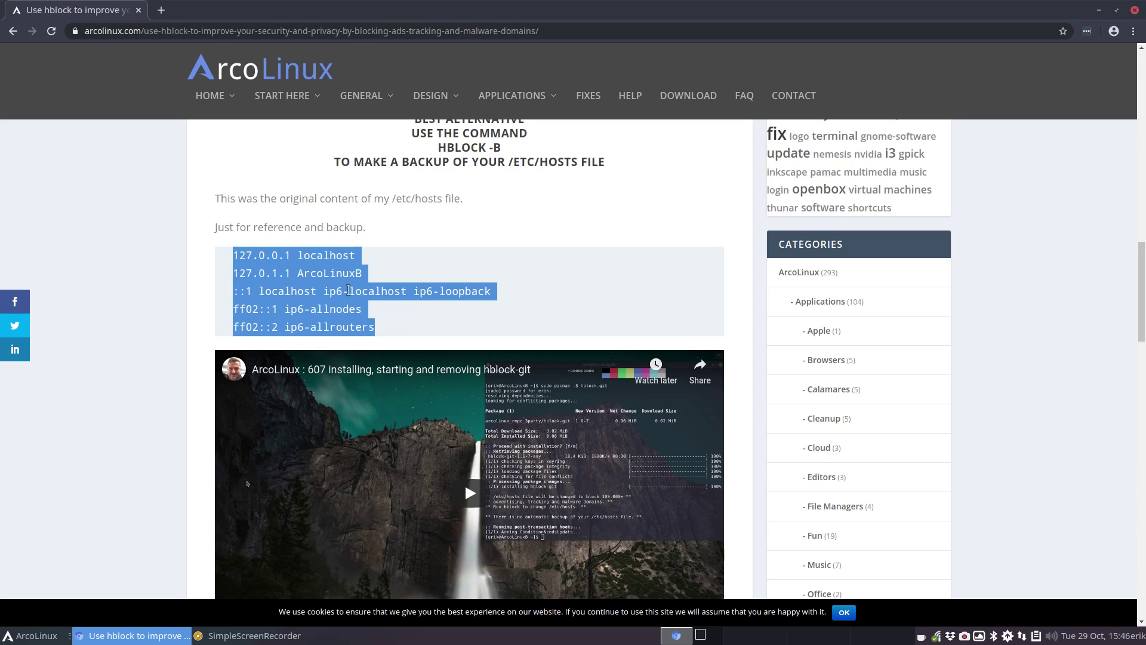
{"action": "scroll", "coordinate": [427, 263], "scroll_direction": "down", "scroll_amount": 1}
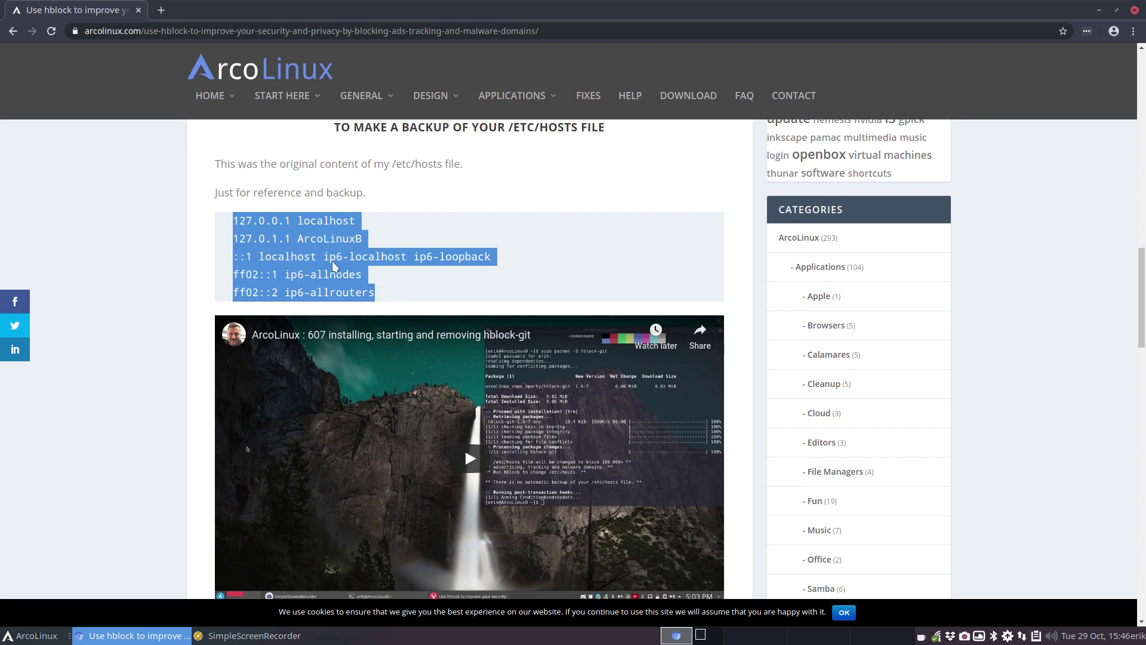
{"action": "scroll", "coordinate": [341, 427], "scroll_direction": "down", "scroll_amount": 6}
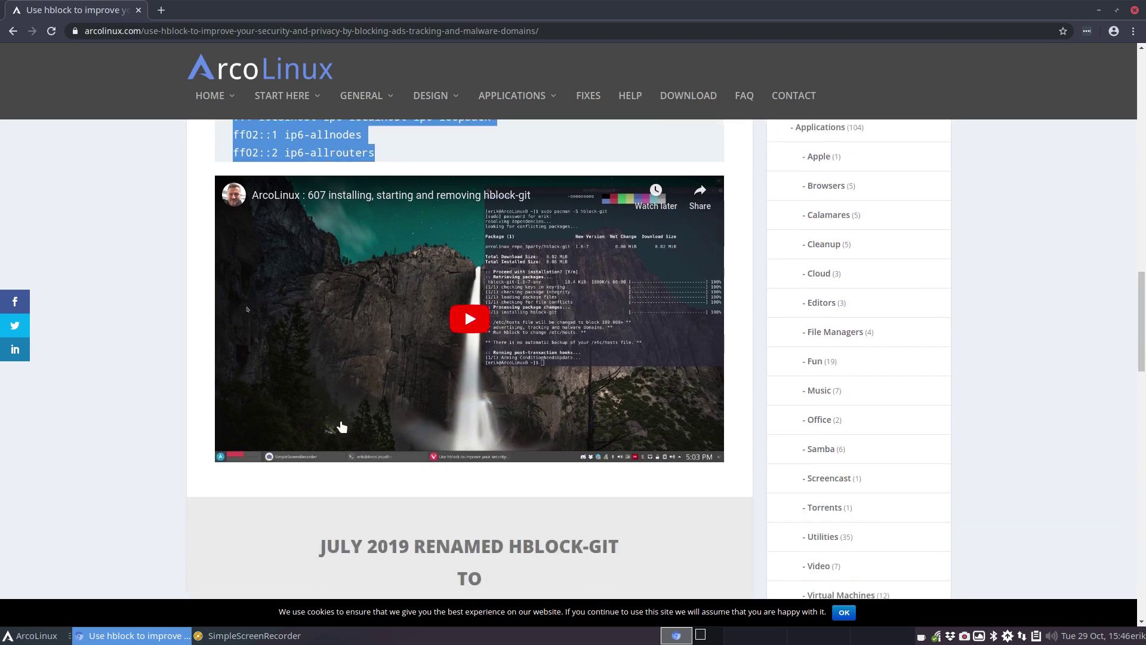
Step: Highlight the /etc/hblock.d/whitelist and /etc/hblock.d/blacklist paths in the article
{"action": "scroll", "coordinate": [341, 427], "scroll_direction": "down", "scroll_amount": 2}
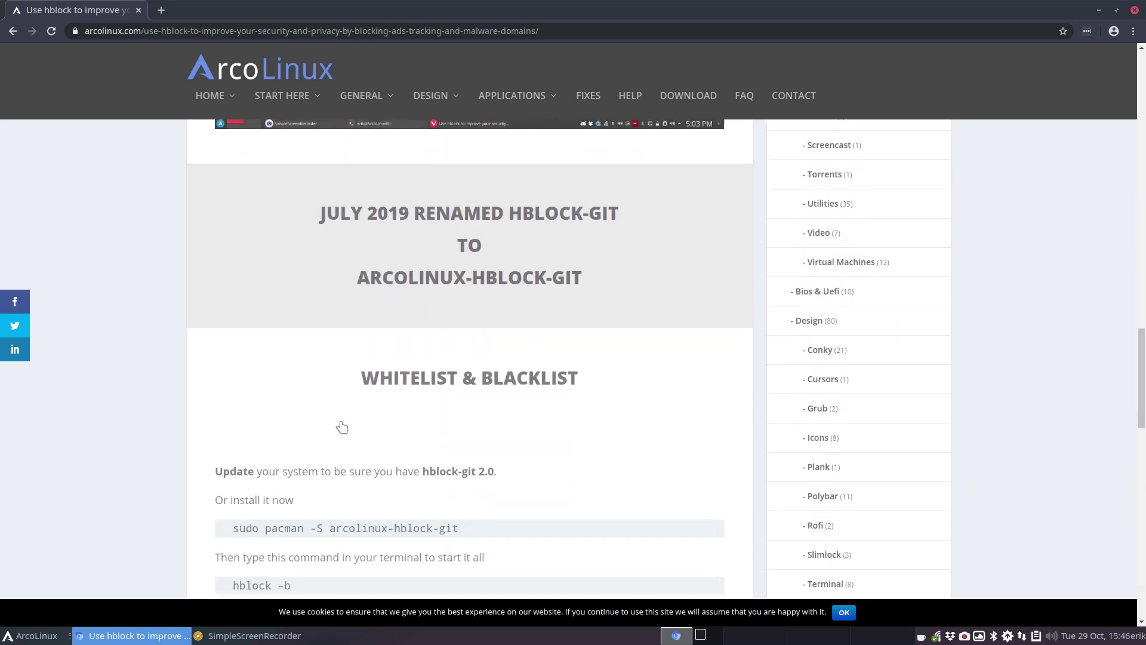
{"action": "scroll", "coordinate": [342, 427], "scroll_direction": "down", "scroll_amount": 2}
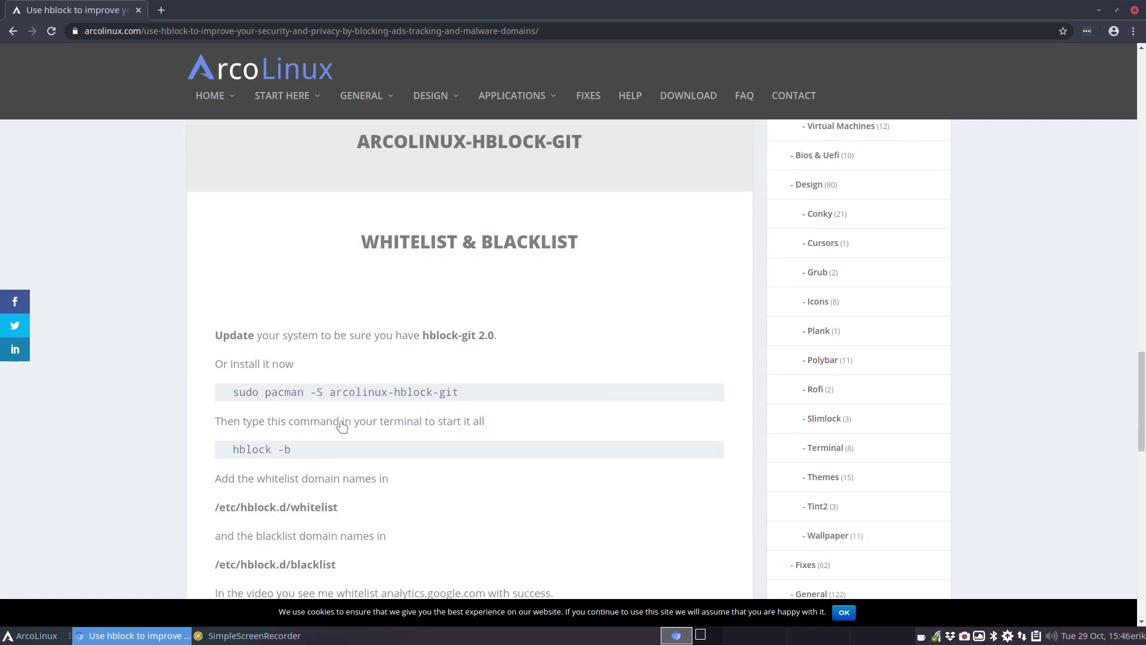
{"action": "scroll", "coordinate": [341, 426], "scroll_direction": "down", "scroll_amount": 2}
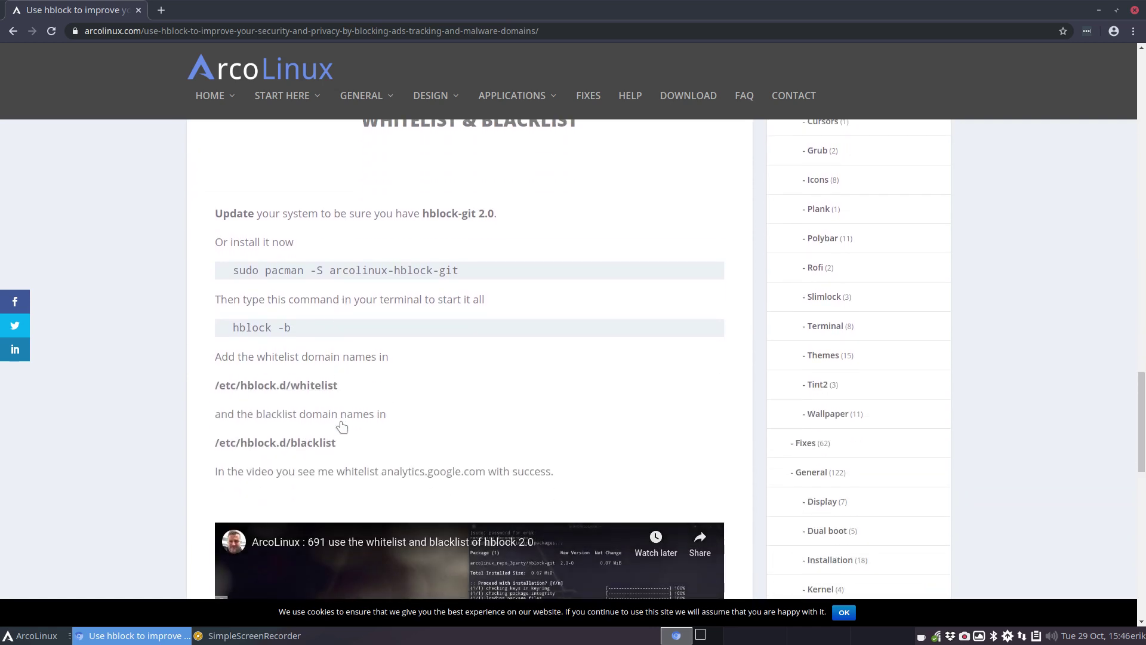
{"action": "scroll", "coordinate": [343, 436], "scroll_direction": "up", "scroll_amount": 1}
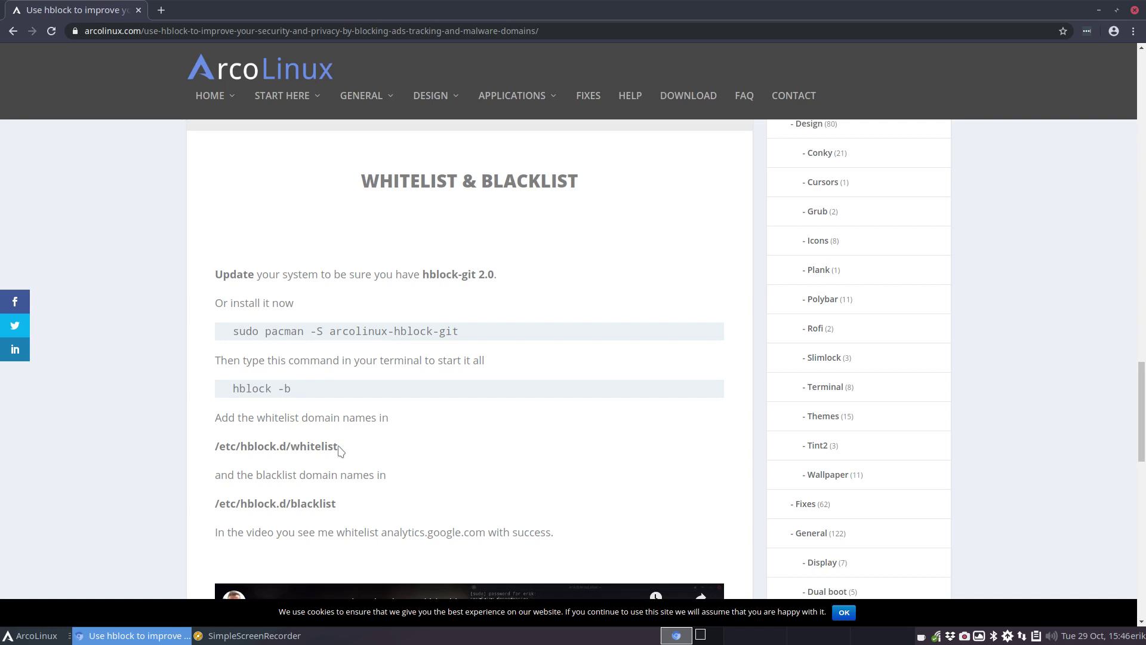
{"action": "left_click_drag", "start_coordinate": [340, 449], "coordinate": [215, 449]}
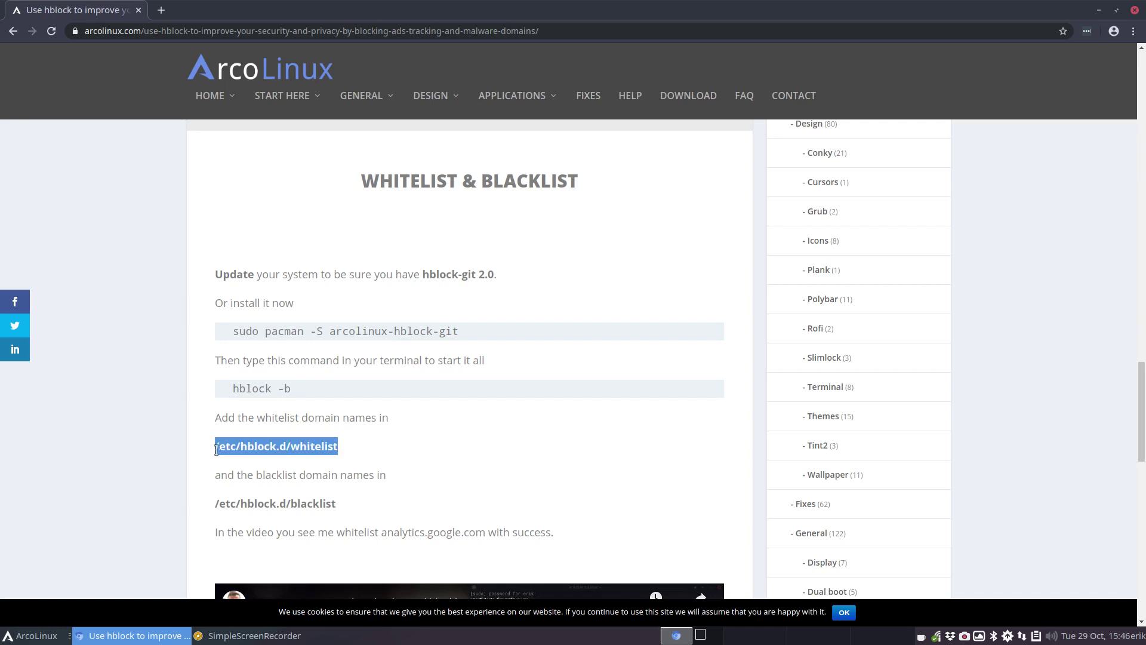
{"action": "left_click", "coordinate": [343, 451]}
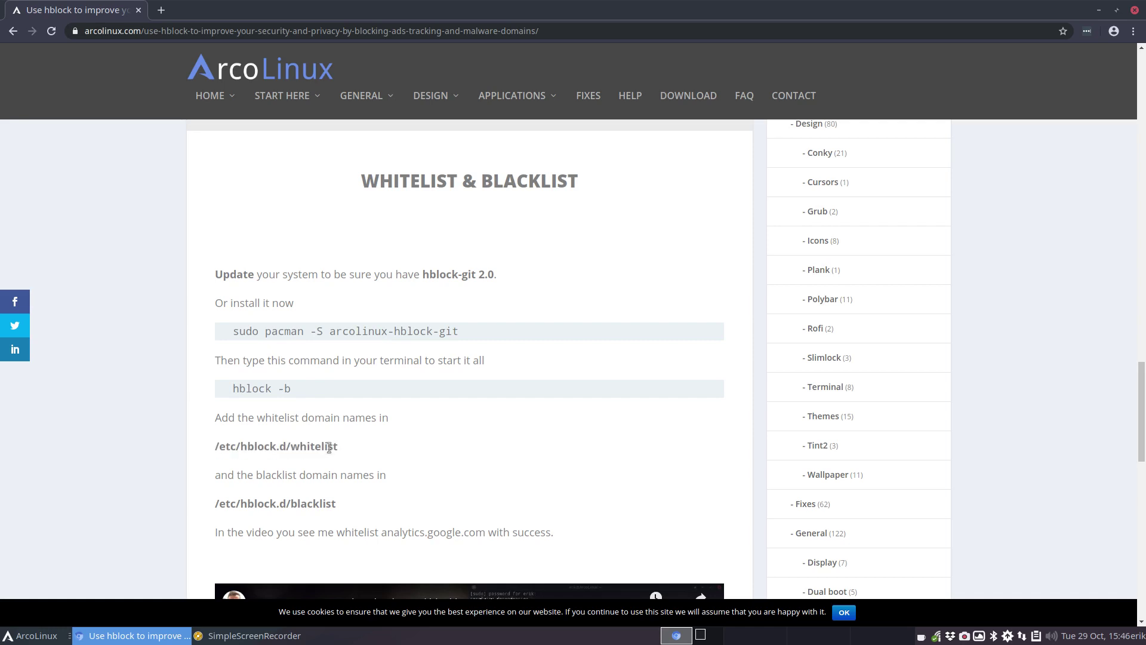
{"action": "left_click_drag", "start_coordinate": [342, 449], "coordinate": [215, 449]}
{"action": "left_click_drag", "start_coordinate": [339, 503], "coordinate": [217, 504]}
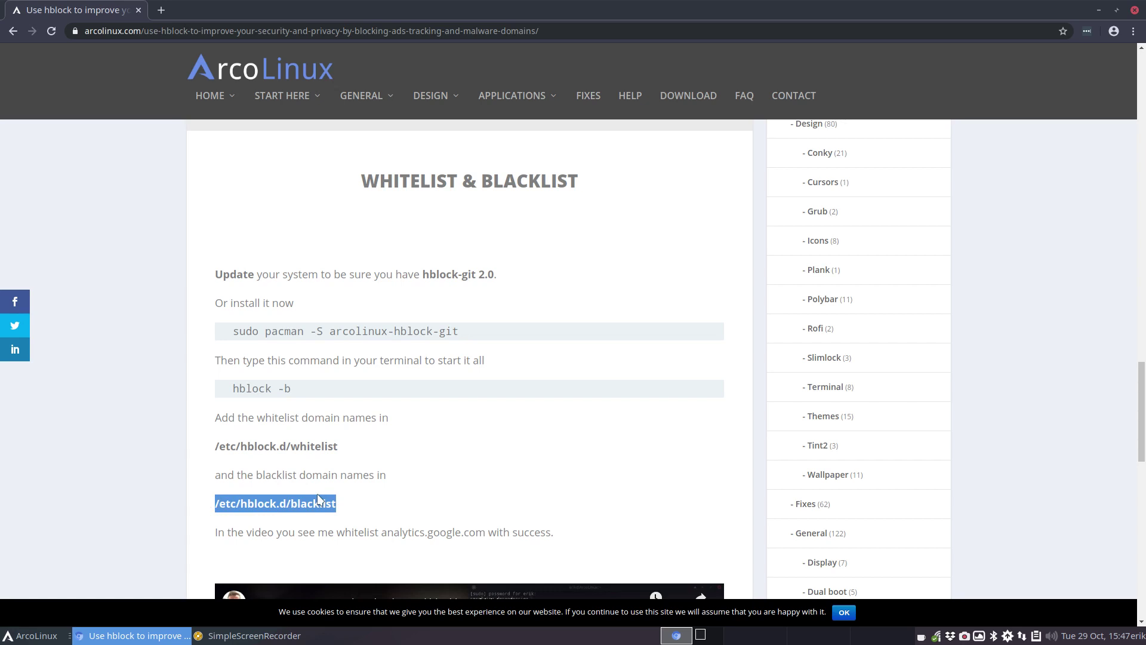
Step: Review the sample whitelist entries, then minimise Chromium to show the desktop
{"action": "scroll", "coordinate": [318, 497], "scroll_direction": "down", "scroll_amount": 5}
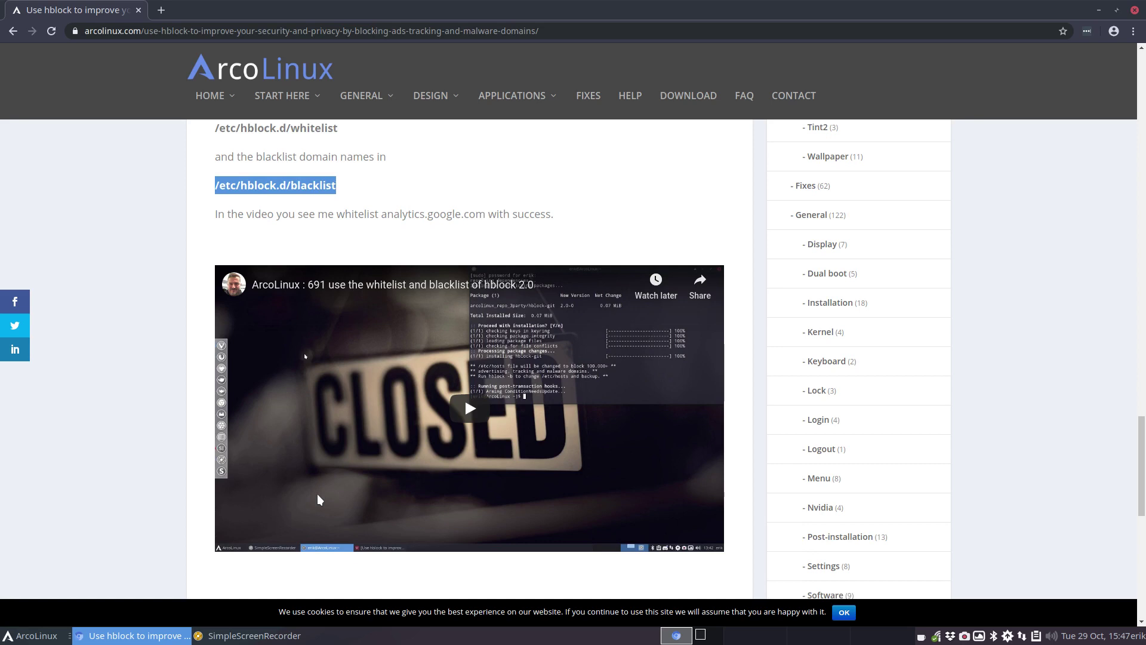
{"action": "scroll", "coordinate": [317, 493], "scroll_direction": "down", "scroll_amount": 3}
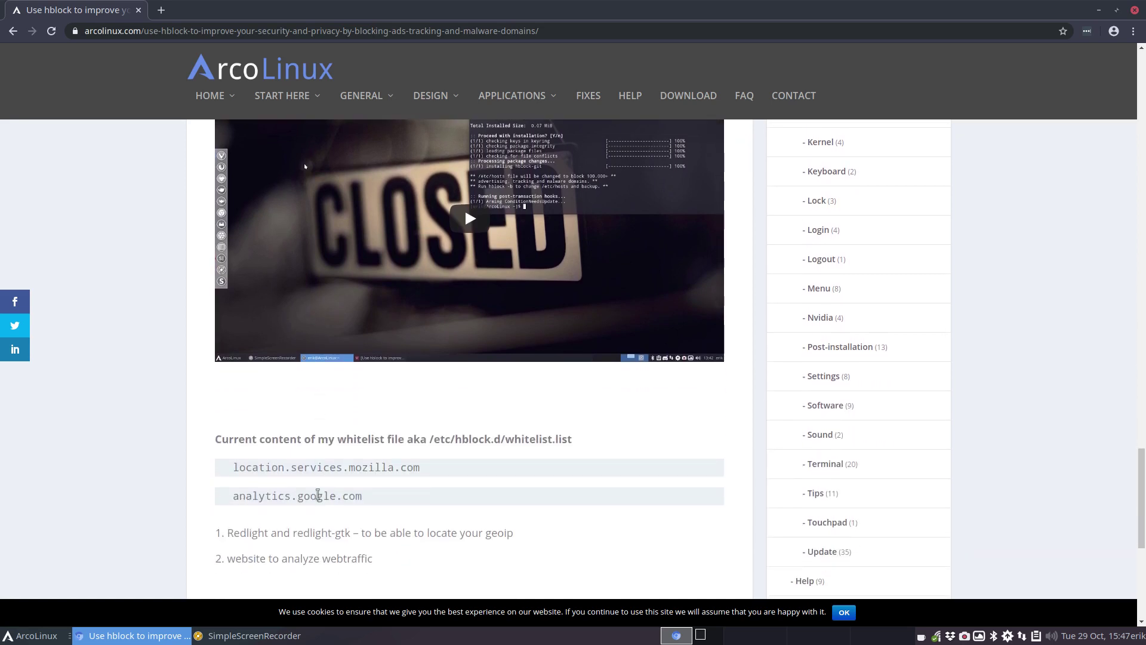
{"action": "scroll", "coordinate": [317, 494], "scroll_direction": "down", "scroll_amount": 2}
{"action": "left_click_drag", "start_coordinate": [362, 368], "coordinate": [227, 372]}
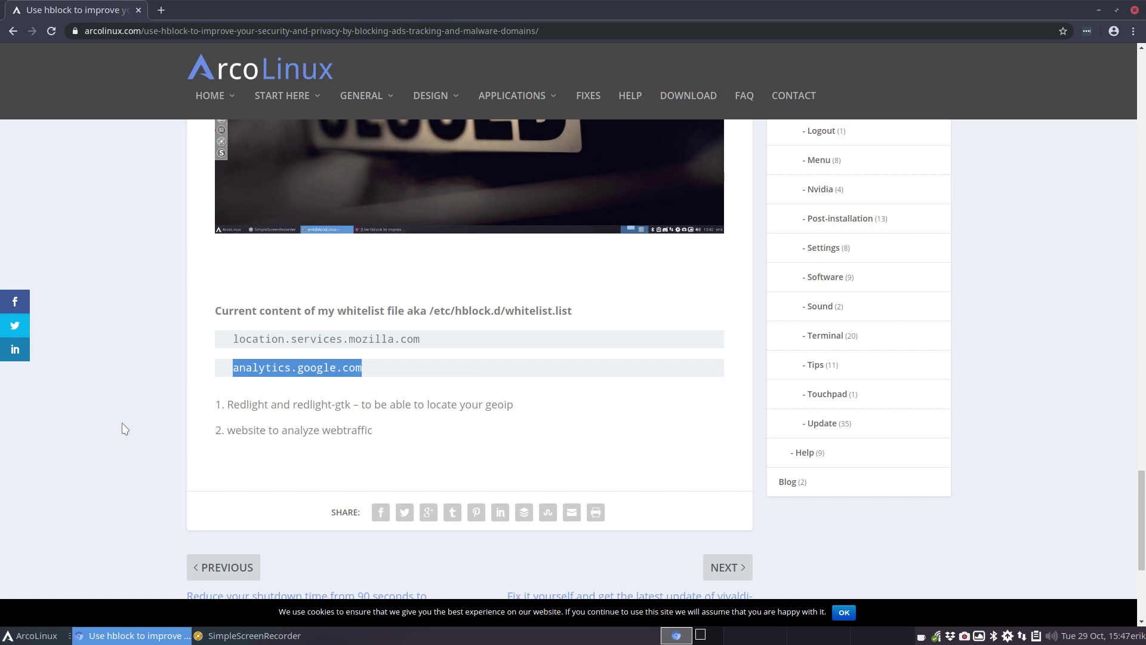
{"action": "scroll", "coordinate": [124, 429], "scroll_direction": "down", "scroll_amount": 2}
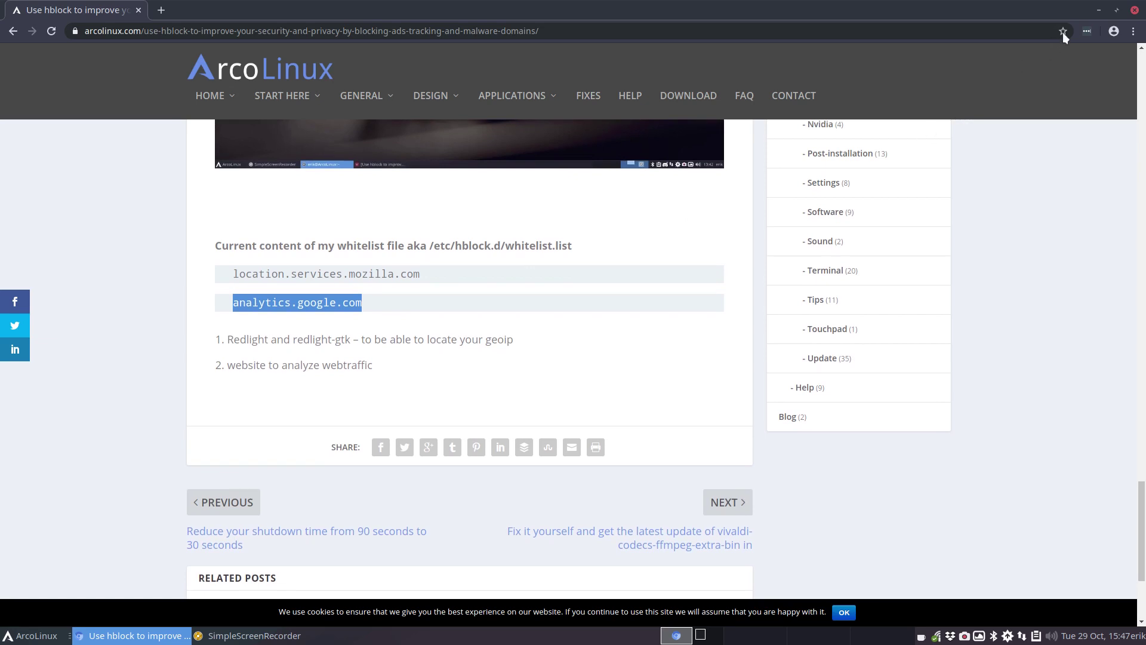
{"action": "left_click", "coordinate": [1098, 12]}
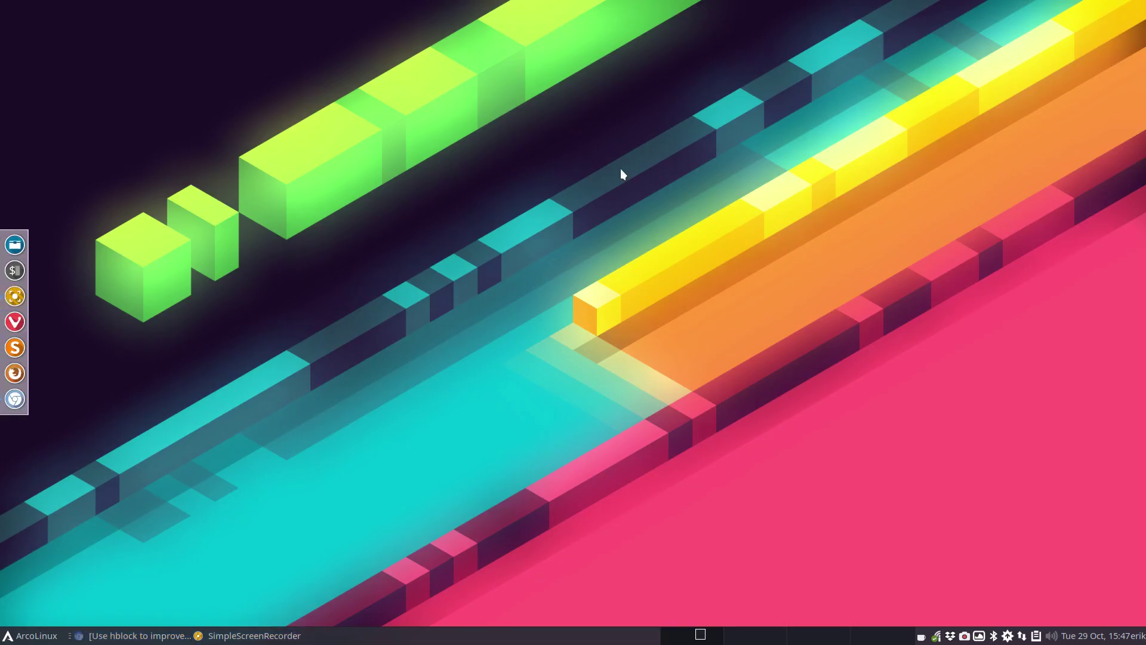
Step: Open a terminal, run upall, and list packages starting with arcolinux-h
{"action": "key", "text": "ctrl+alt+t"}
{"action": "type", "text": "upall"}
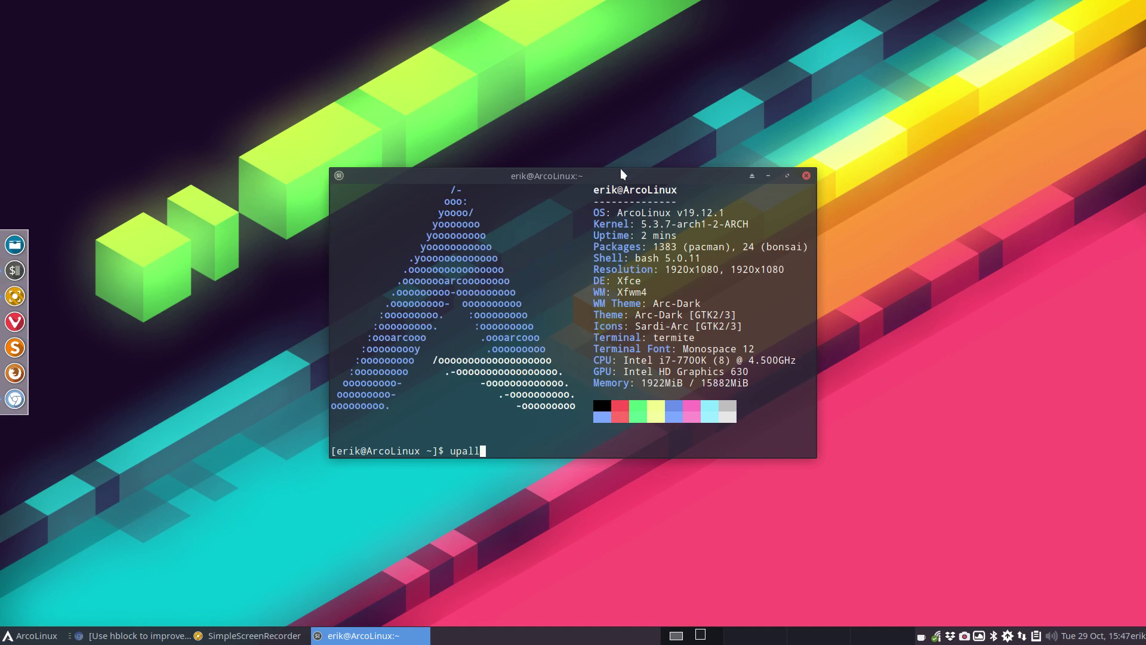
{"action": "key", "text": "Return"}
{"action": "key", "text": "Return"}
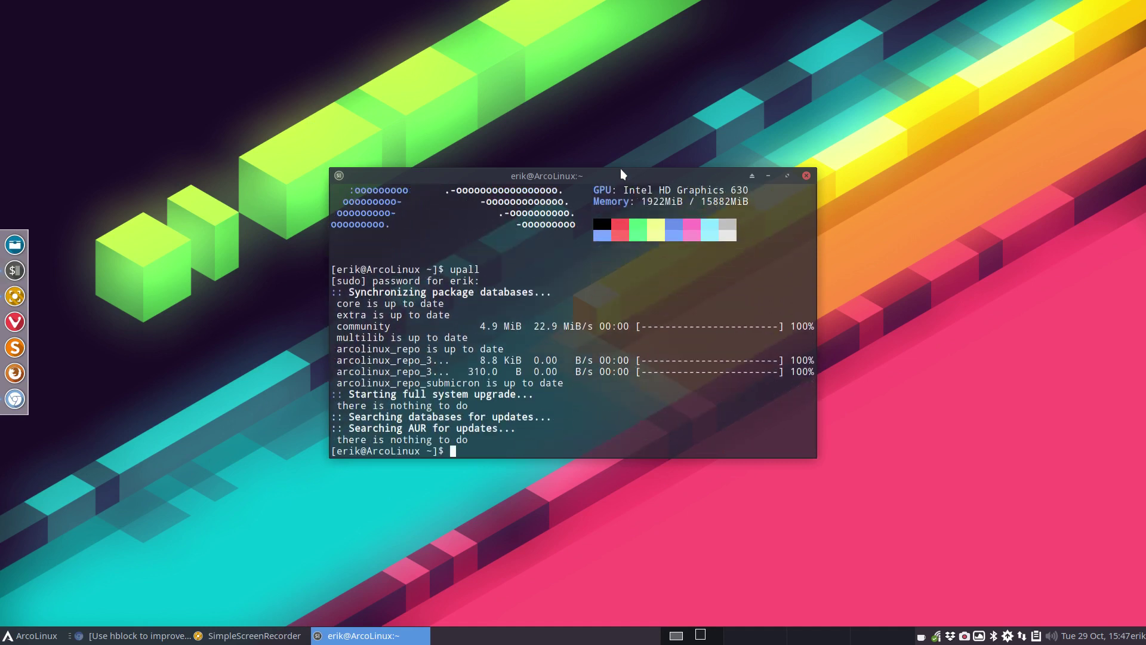
{"action": "type", "text": "sudo pacman -S arcolinux-h"}
{"action": "key", "text": "Tab"}
{"action": "key", "text": "Tab"}
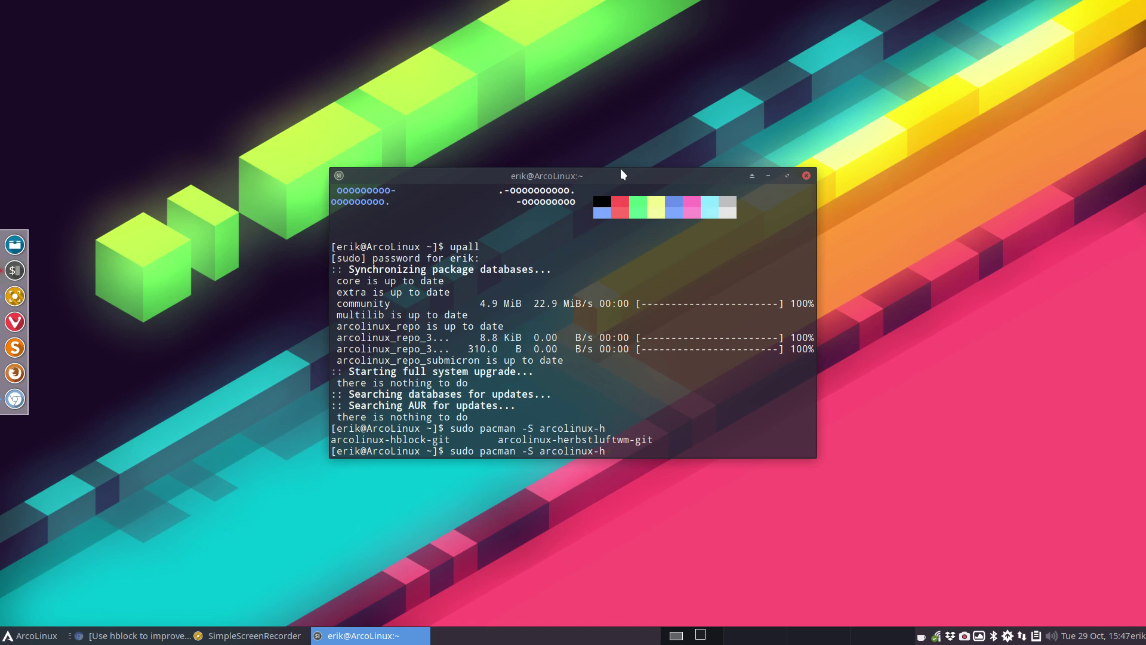
Step: Check the yay hblock search results in a second terminal, then close it
{"action": "key", "text": "ctrl+alt+t"}
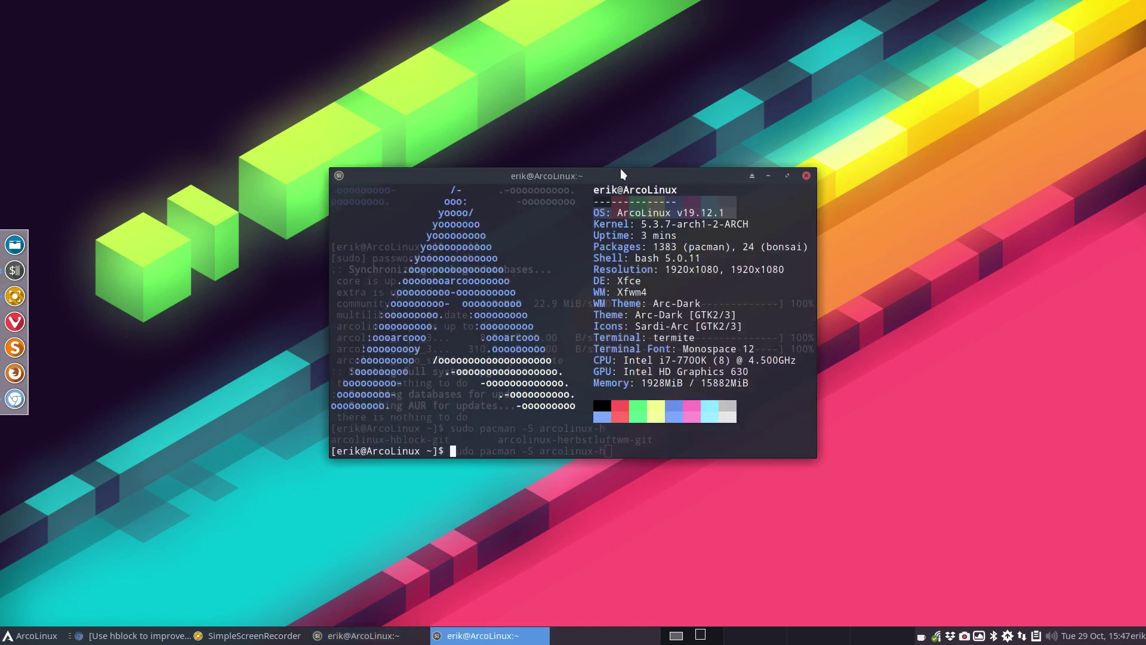
{"action": "type", "text": "yay hblock"}
{"action": "key", "text": "Return"}
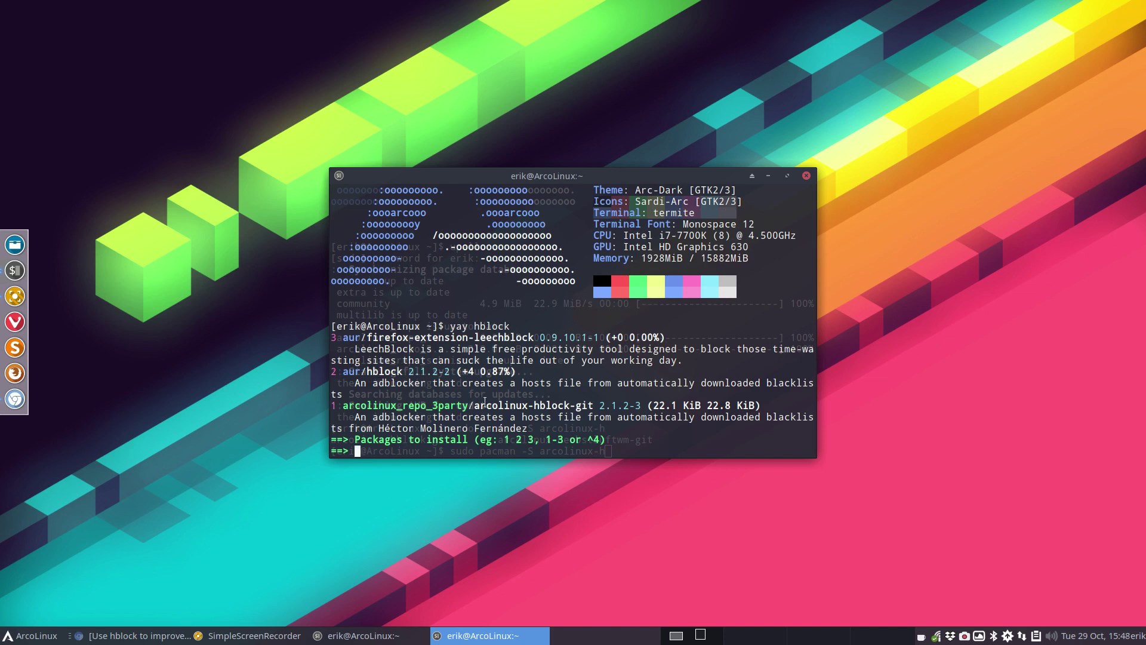
{"action": "double_click", "coordinate": [464, 405]}
{"action": "double_click", "coordinate": [392, 370]}
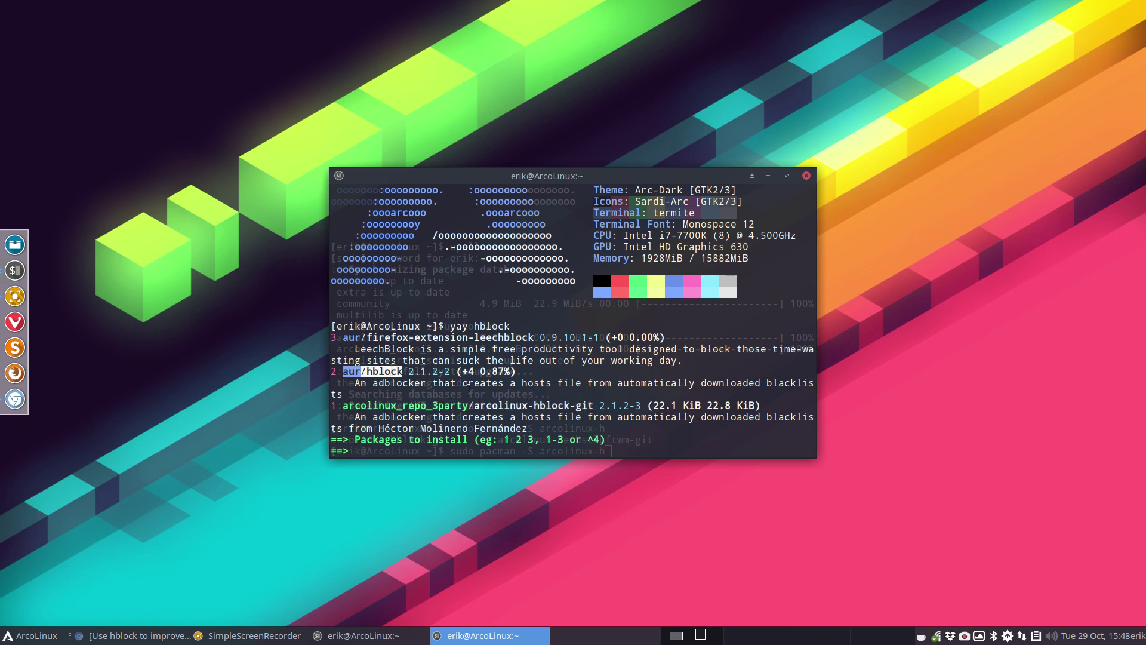
{"action": "left_click", "coordinate": [530, 410]}
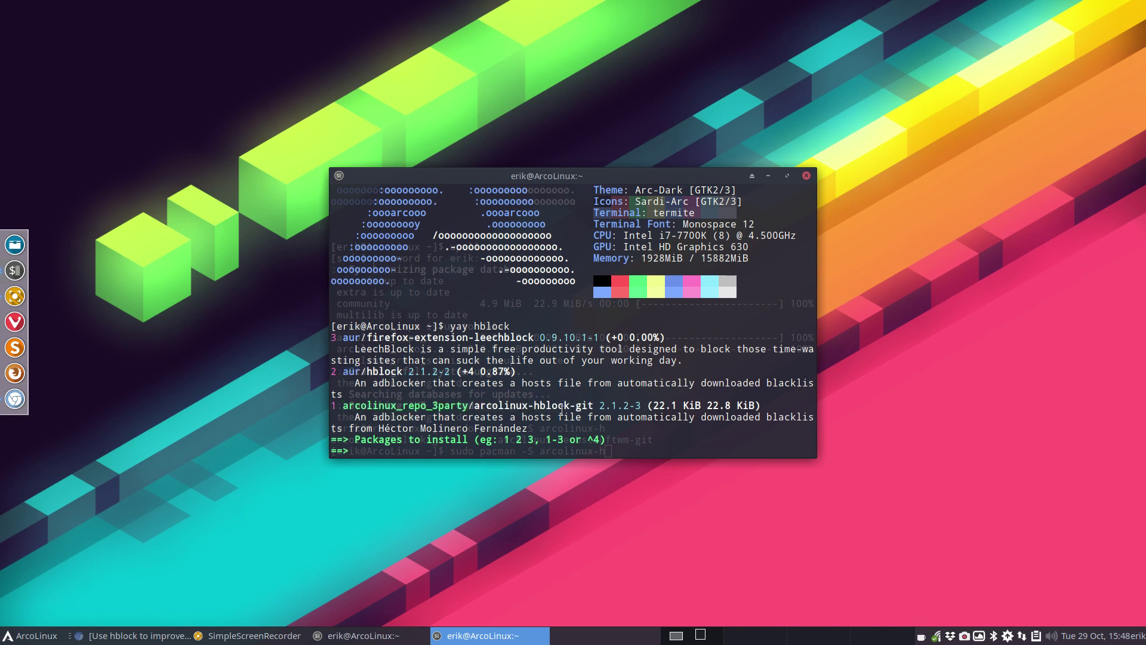
{"action": "left_click_drag", "start_coordinate": [409, 405], "coordinate": [468, 406]}
{"action": "left_click", "coordinate": [806, 176]}
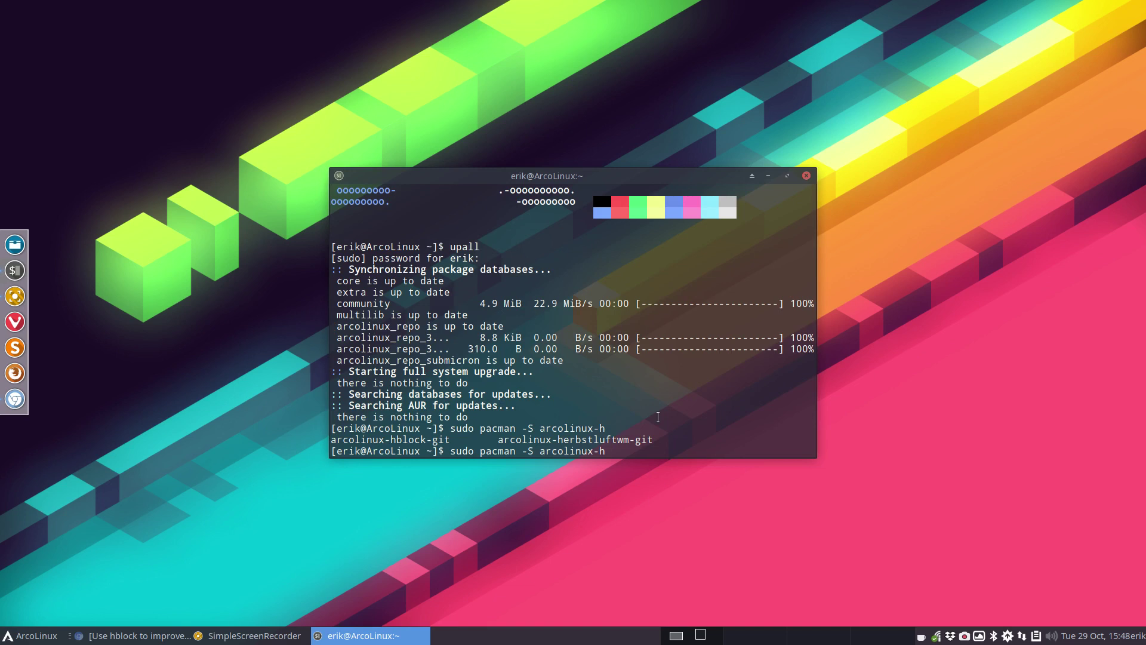
Step: Install arcolinux-hblock-git with sudo pacman -S, confirming with y
{"action": "type", "text": "bl"}
{"action": "key", "text": "Tab"}
{"action": "key", "text": "Return"}
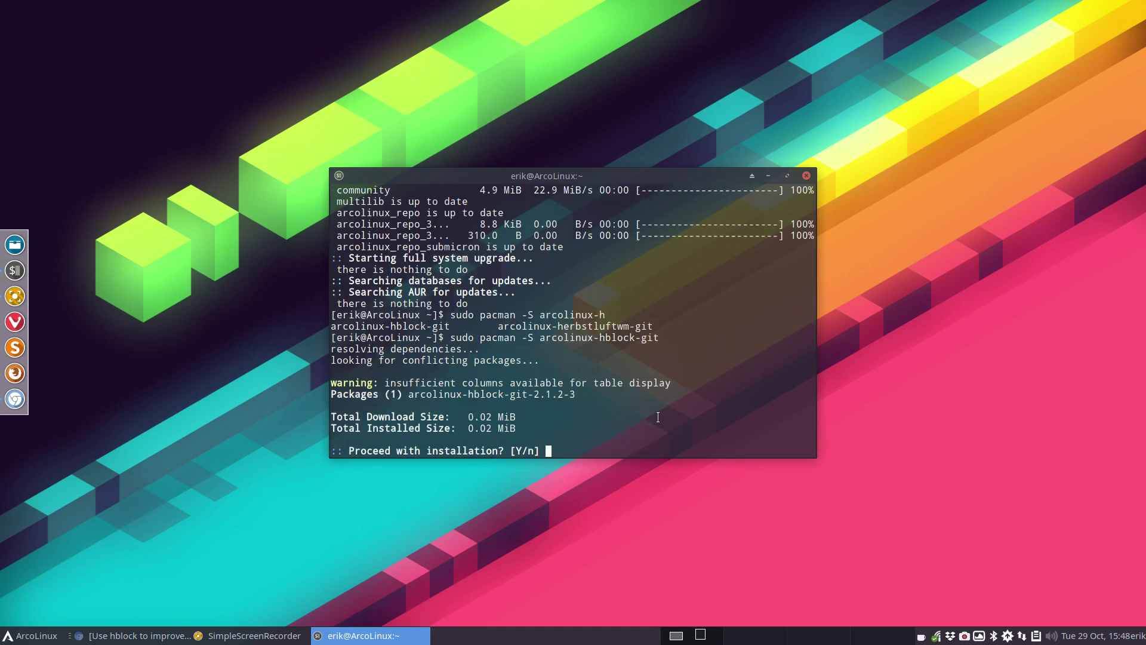
{"action": "type", "text": "y"}
{"action": "key", "text": "Return"}
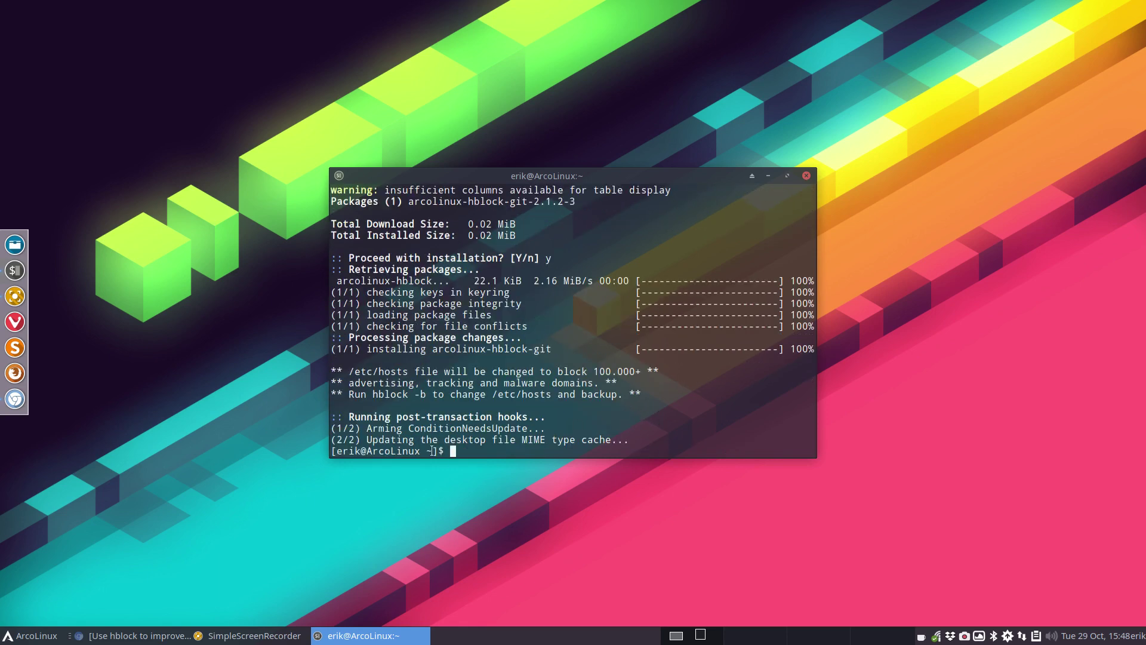
{"action": "left_click_drag", "start_coordinate": [373, 394], "coordinate": [426, 394]}
Step: Launch Settings from the menu, place it beside the terminal, and show the System section's Adblock entry
{"action": "left_click", "coordinate": [27, 636]}
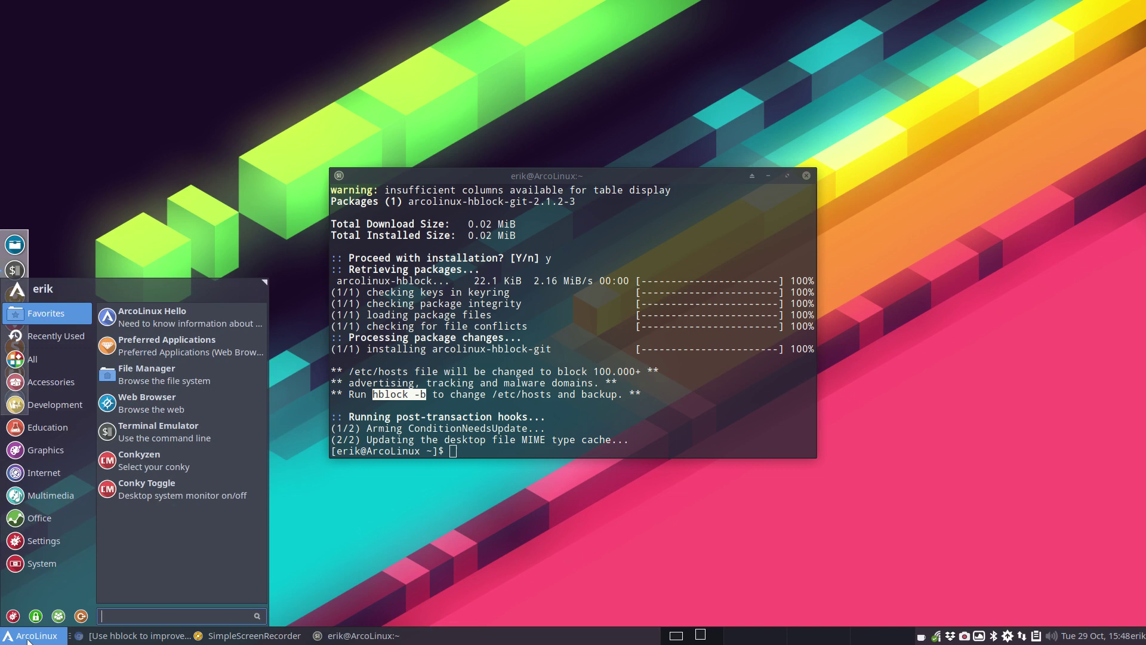
{"action": "left_click", "coordinate": [15, 621]}
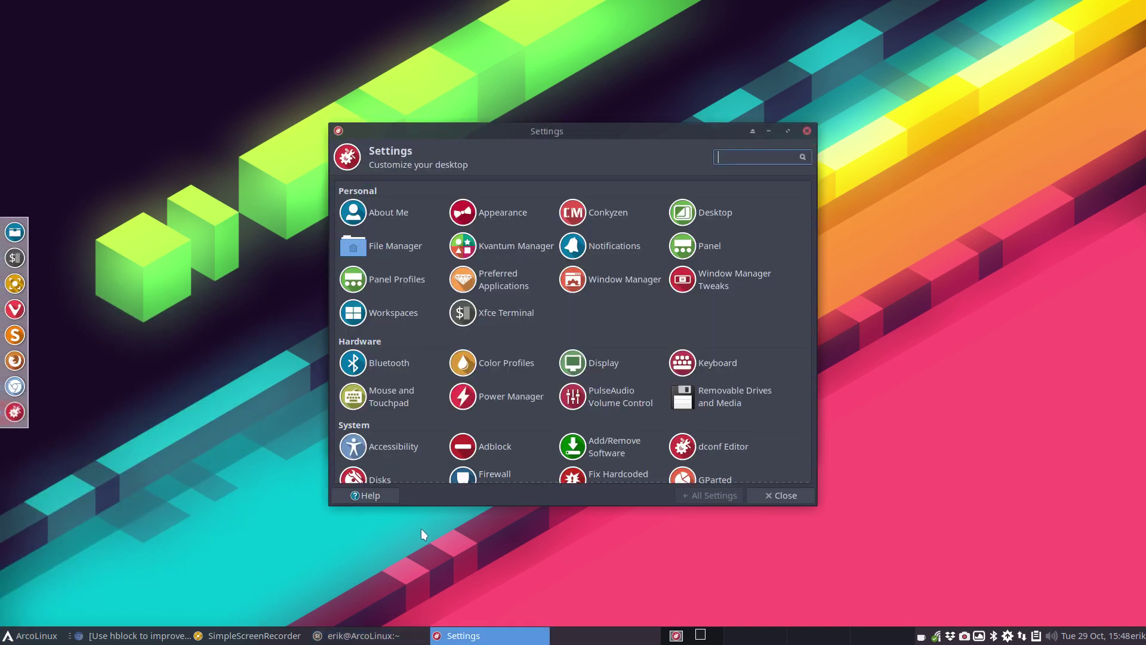
{"action": "left_click_drag", "start_coordinate": [558, 146], "coordinate": [543, 65]}
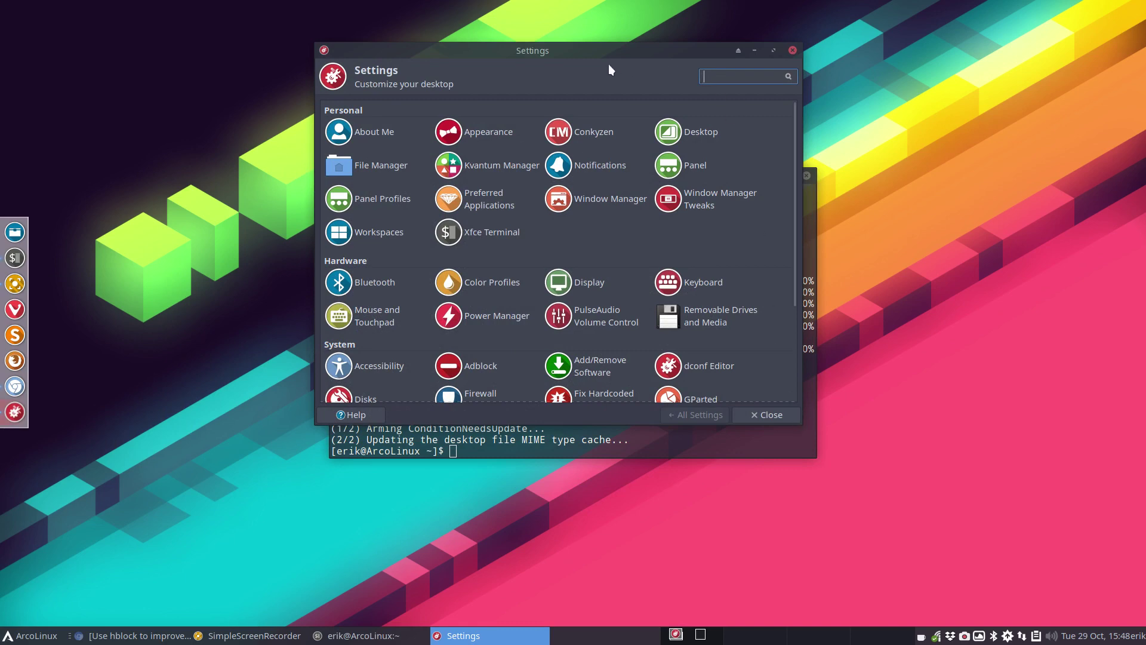
{"action": "left_click_drag", "start_coordinate": [571, 52], "coordinate": [800, 172]}
{"action": "left_click_drag", "start_coordinate": [500, 176], "coordinate": [322, 48]}
{"action": "left_click", "coordinate": [755, 173]}
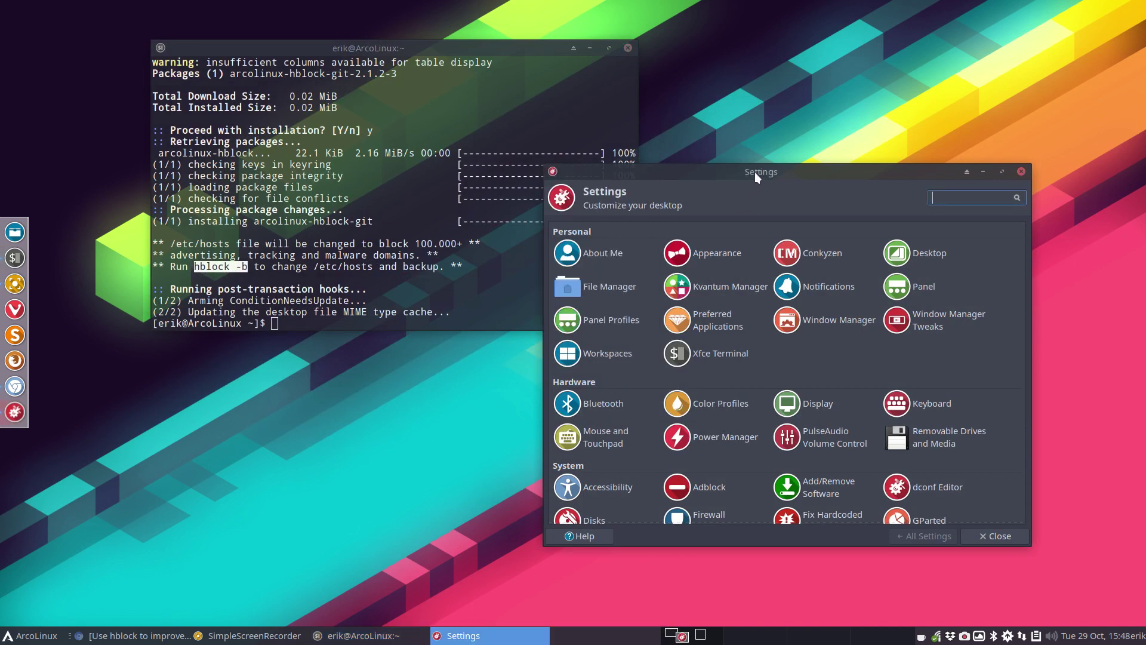
{"action": "scroll", "coordinate": [725, 477], "scroll_direction": "down", "scroll_amount": 4}
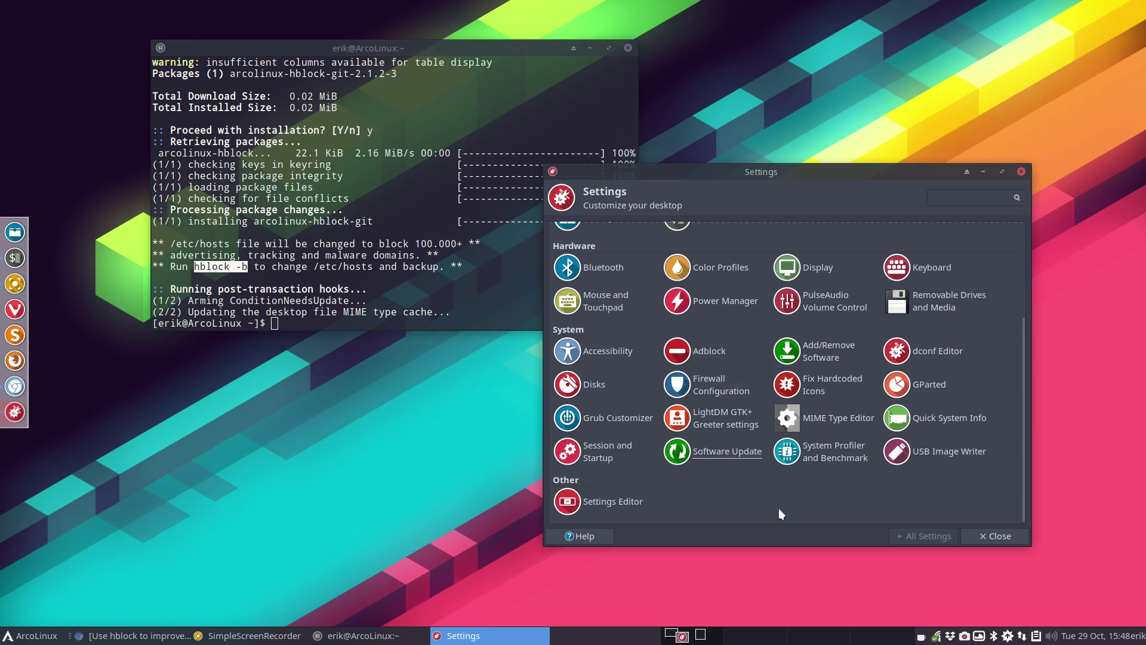
Step: Run Adblock, authenticate hblock -b, and close the install terminal as it blocks 146326 domains
{"action": "left_click", "coordinate": [705, 351]}
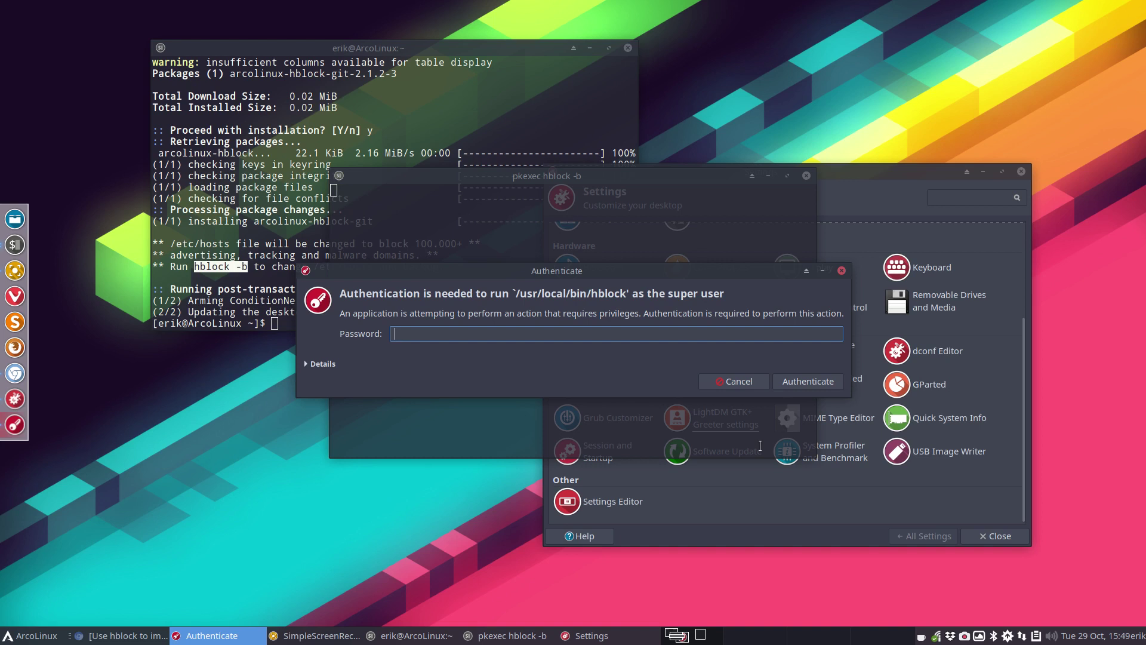
{"action": "left_click", "coordinate": [203, 266]}
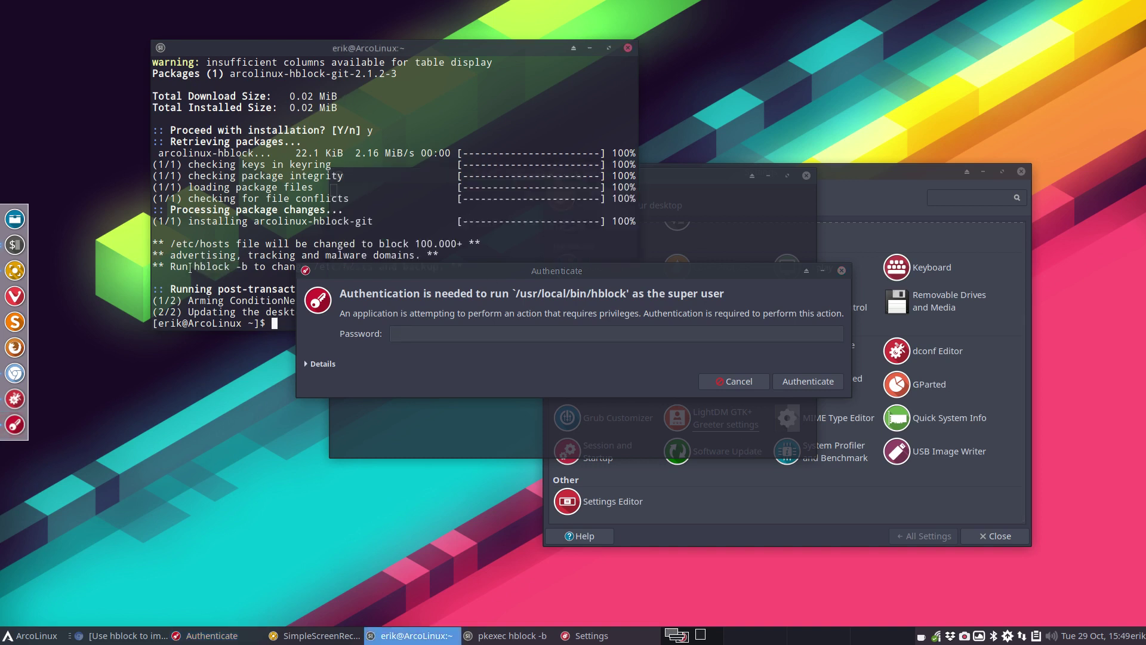
{"action": "left_click_drag", "start_coordinate": [190, 268], "coordinate": [249, 267]}
{"action": "left_click", "coordinate": [424, 329]}
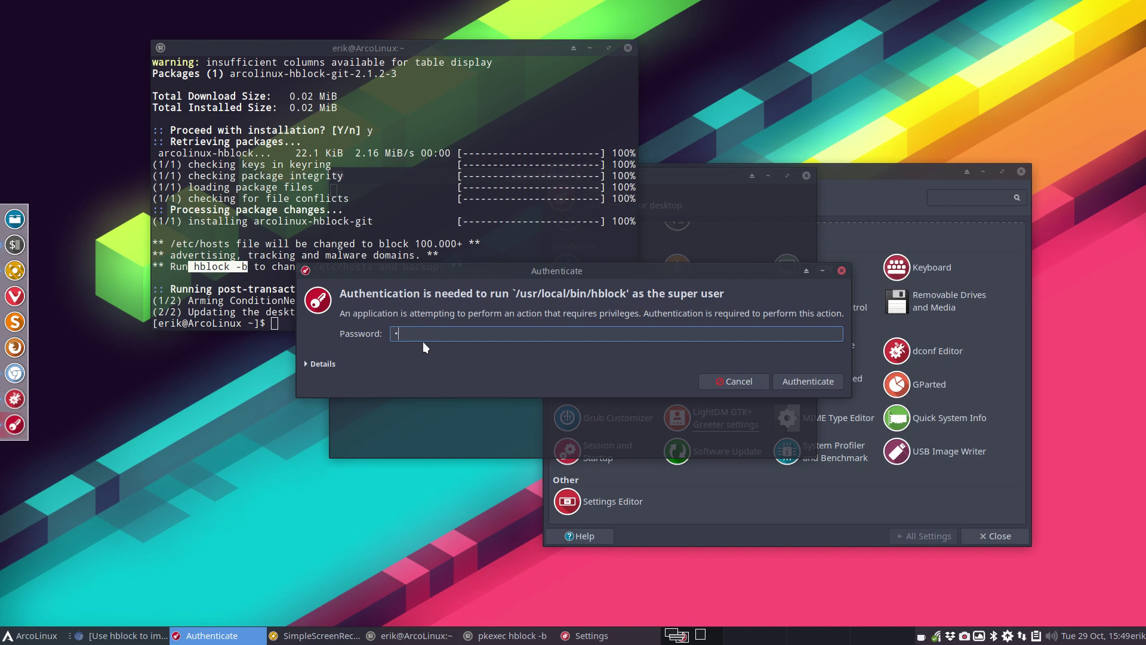
{"action": "key", "text": "Return"}
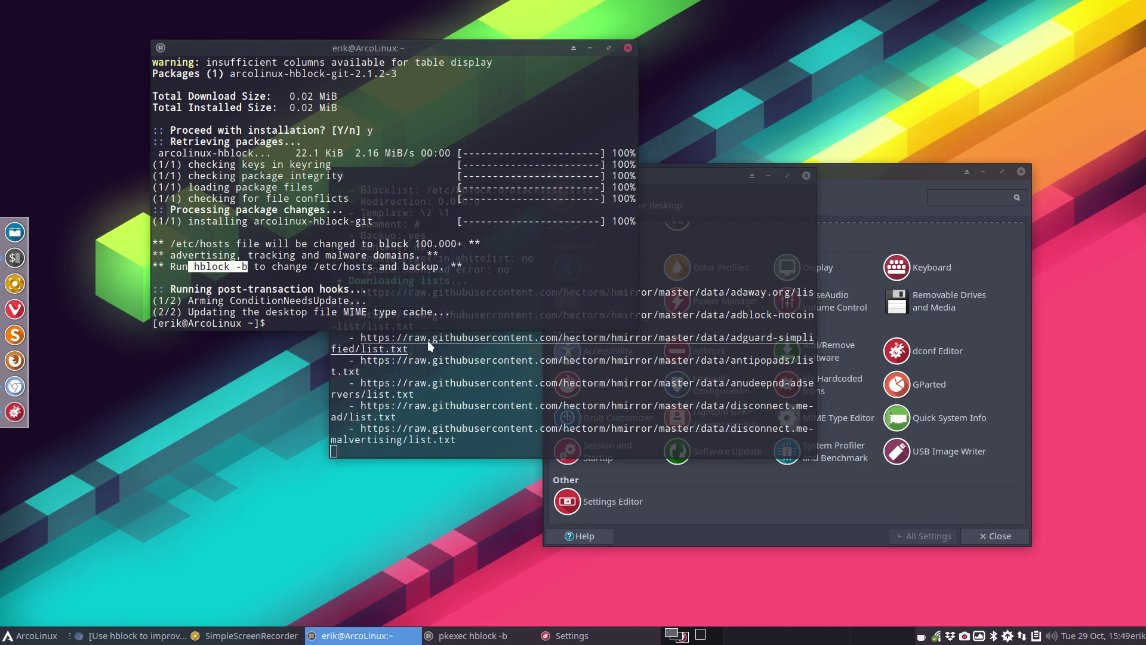
{"action": "left_click", "coordinate": [678, 215]}
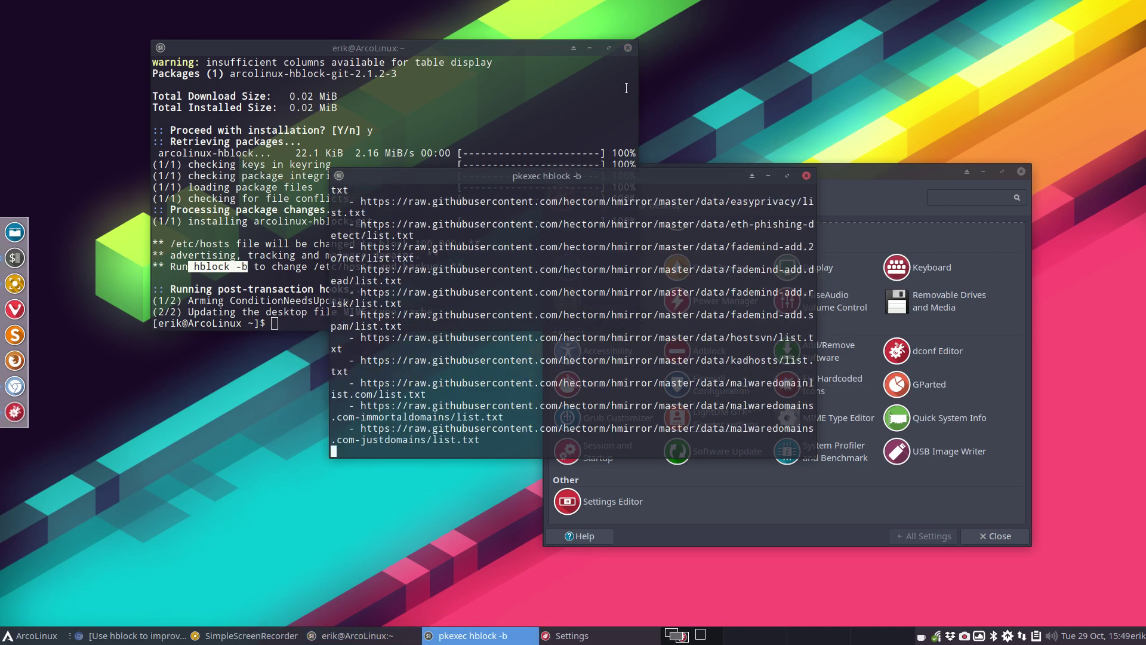
{"action": "left_click", "coordinate": [628, 48]}
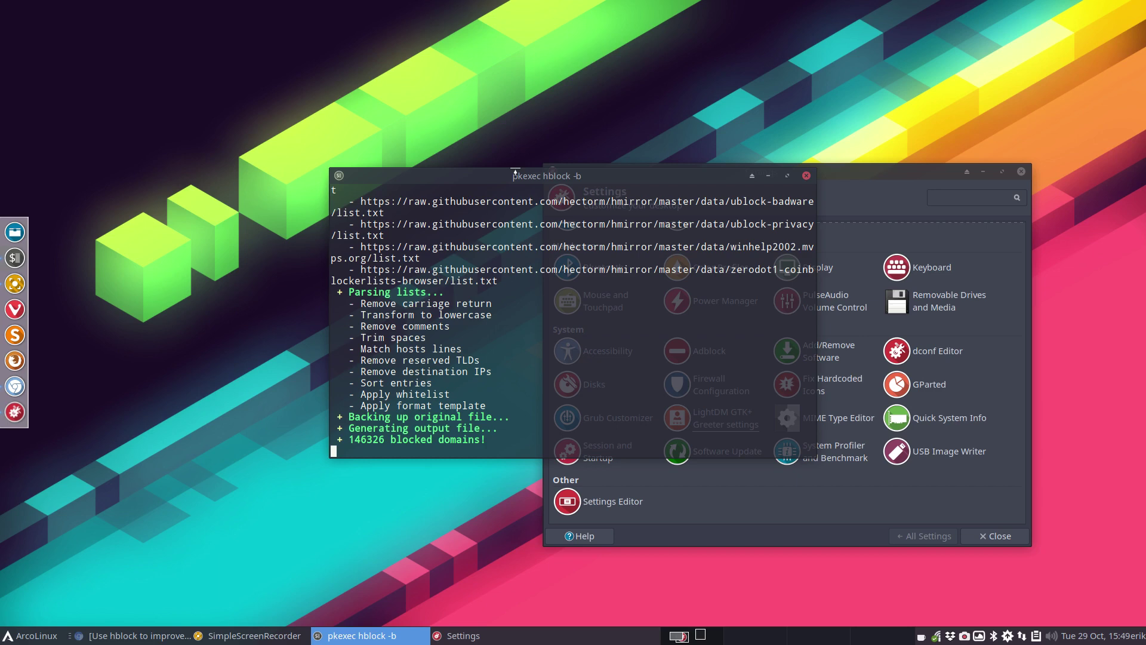
Step: Close the old hblock output, centre Settings, and rerun Adblock with the administrator password
{"action": "left_click", "coordinate": [807, 176]}
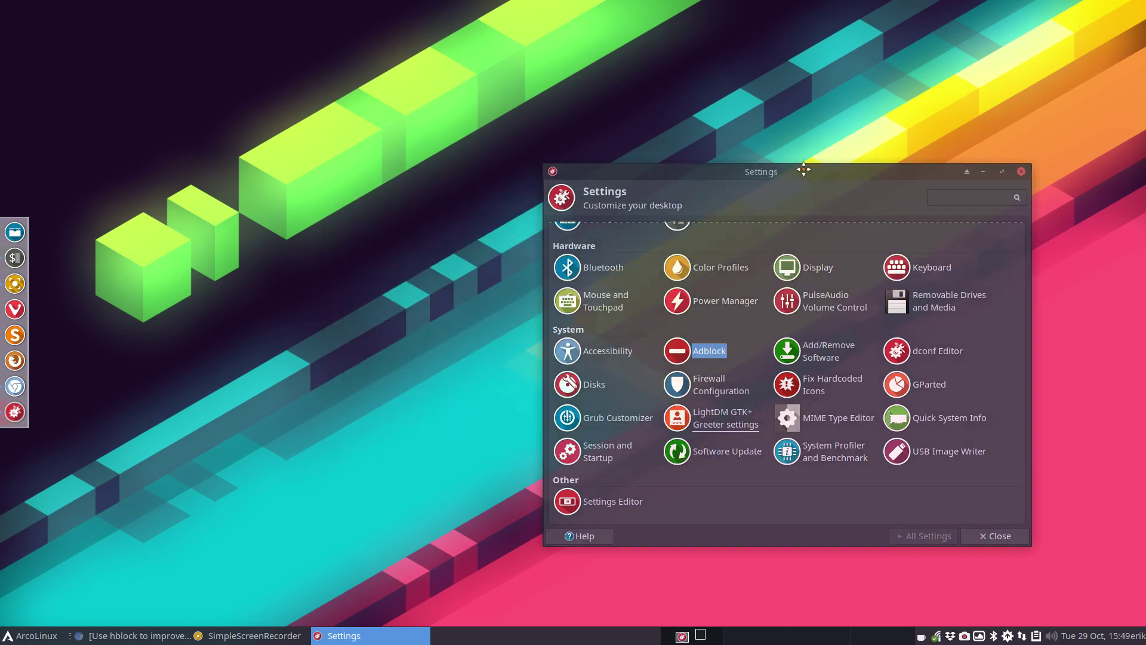
{"action": "left_click_drag", "start_coordinate": [810, 173], "coordinate": [596, 74]}
{"action": "left_click", "coordinate": [602, 412]}
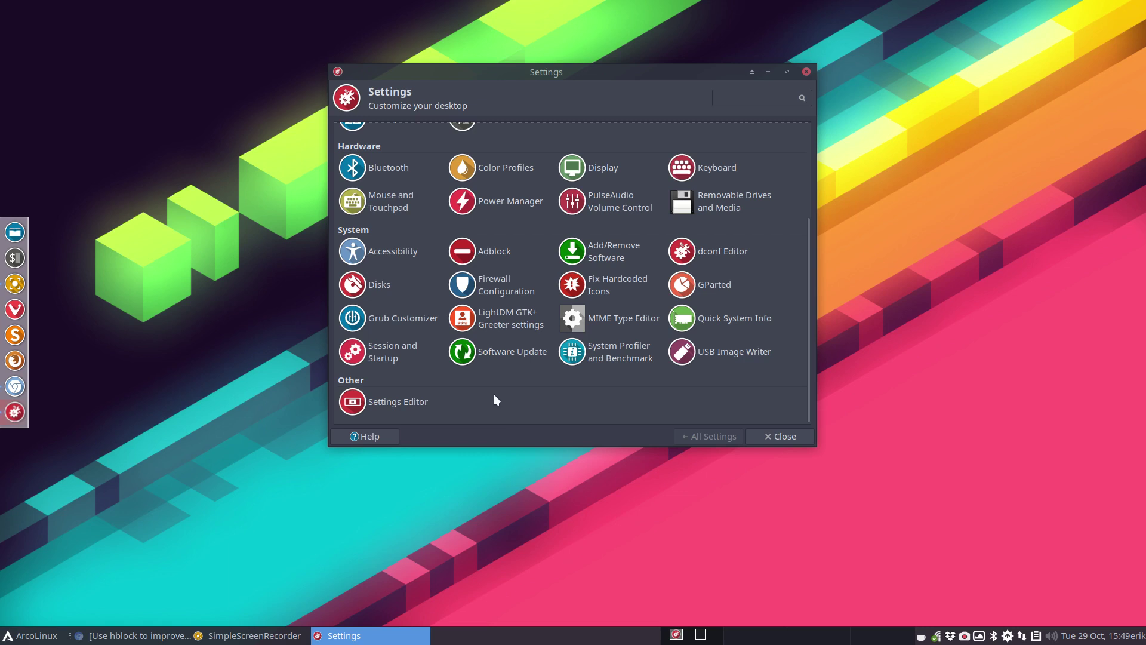
{"action": "left_click", "coordinate": [488, 251]}
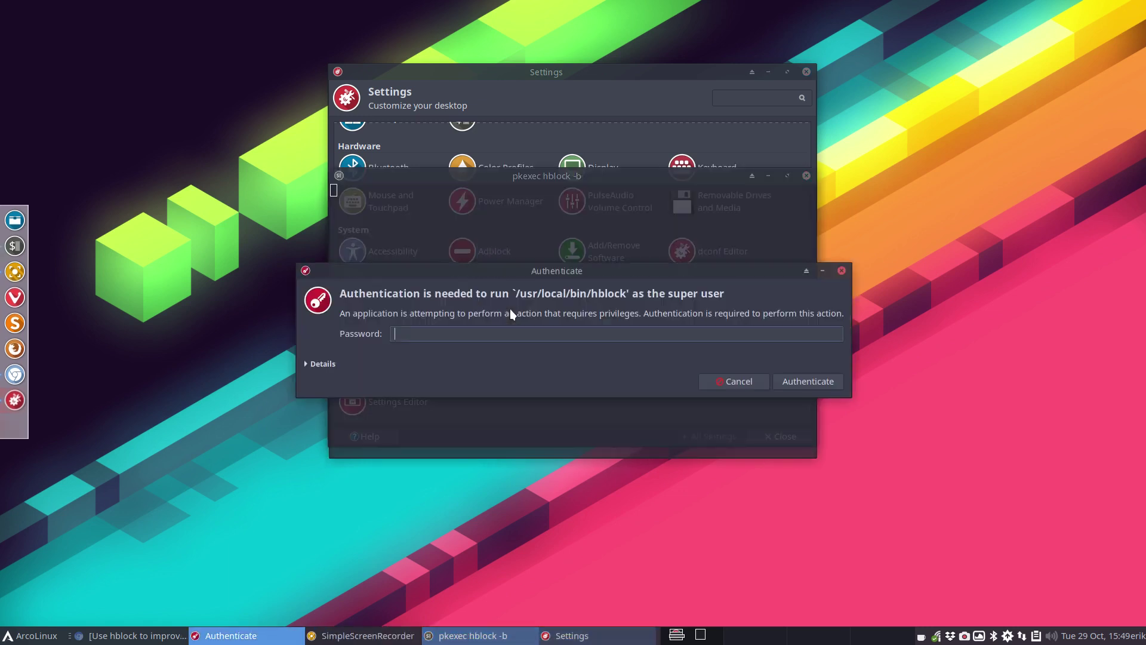
{"action": "type", "text": "***"}
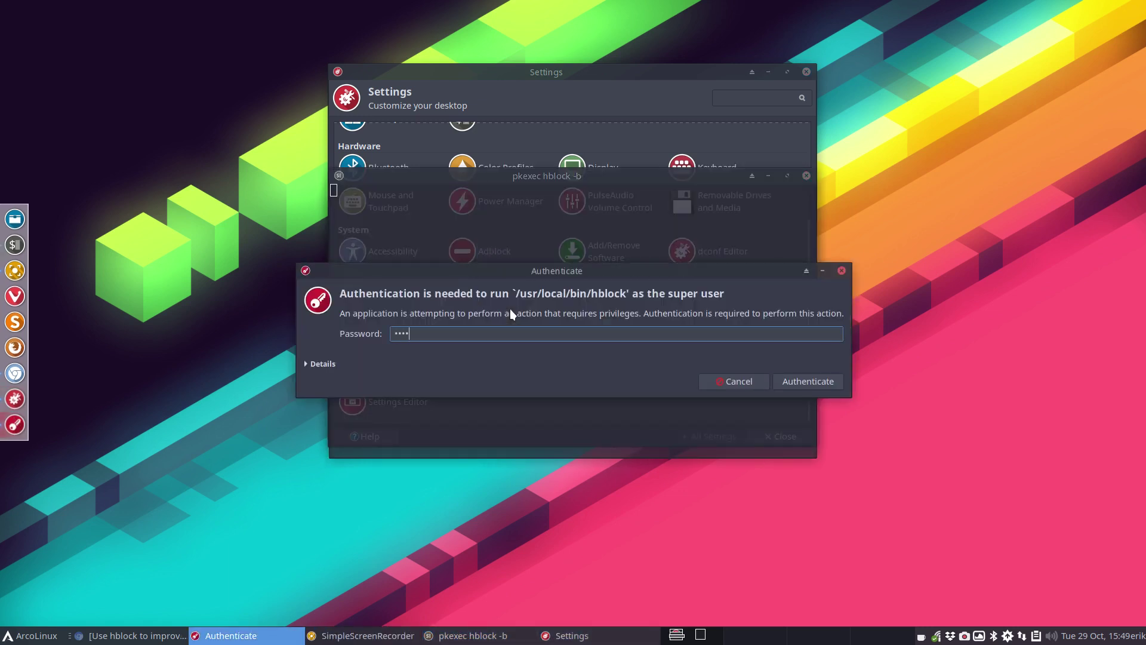
{"action": "key", "text": "Return"}
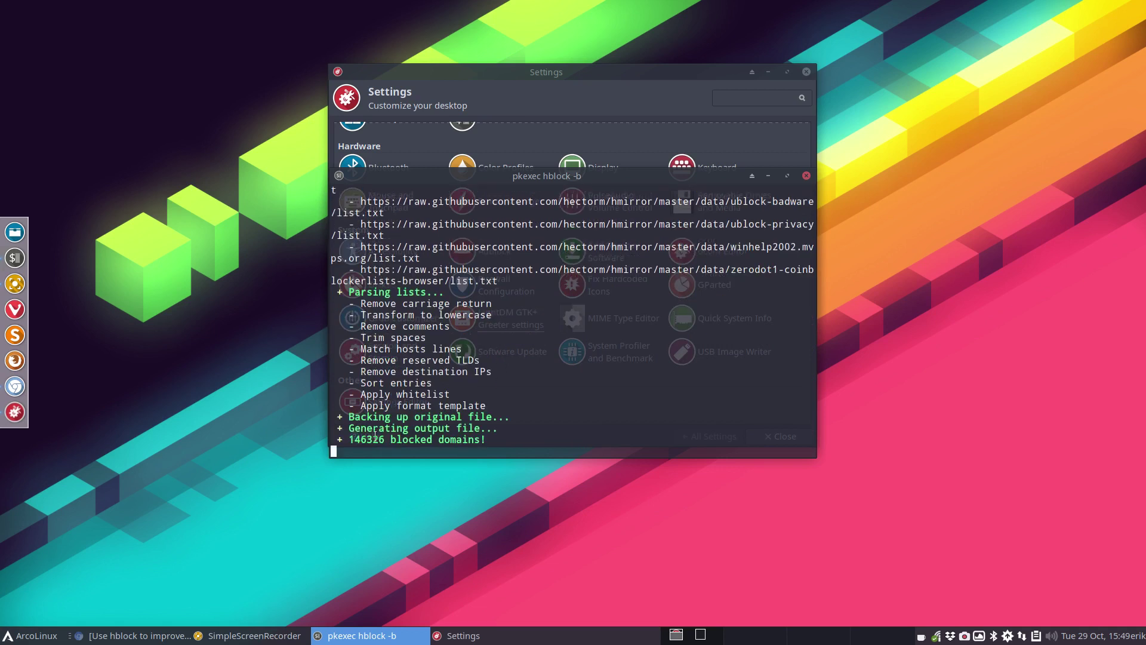
Step: Highlight the 146326 blocked-domain count, then close the hblock window and Settings
{"action": "left_click_drag", "start_coordinate": [348, 439], "coordinate": [383, 442]}
{"action": "left_click", "coordinate": [400, 441]}
{"action": "left_click_drag", "start_coordinate": [348, 439], "coordinate": [378, 441]}
{"action": "left_click_drag", "start_coordinate": [665, 181], "coordinate": [740, 271]}
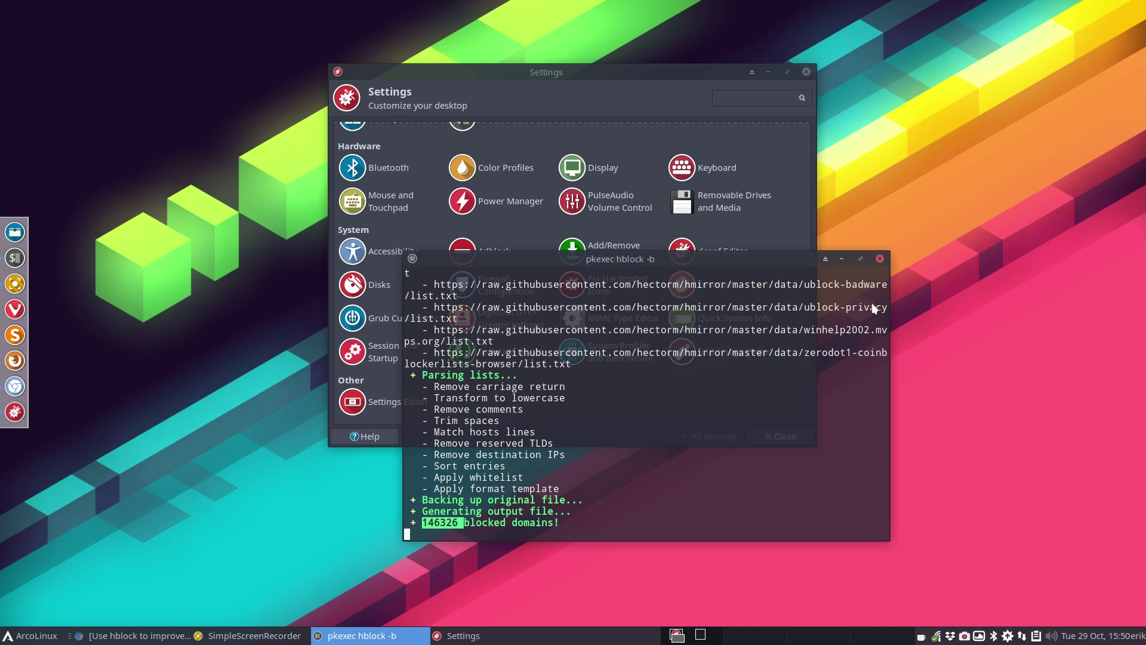
{"action": "scroll", "coordinate": [823, 362], "scroll_direction": "up", "scroll_amount": 1}
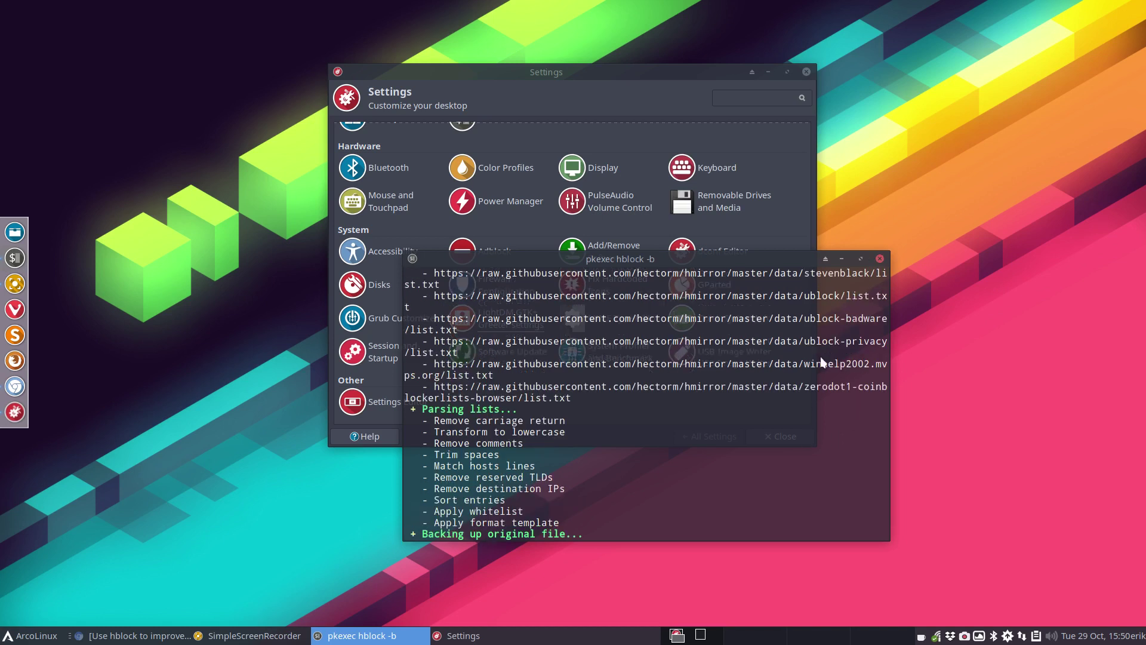
{"action": "left_click", "coordinate": [878, 258]}
{"action": "left_click", "coordinate": [806, 71]}
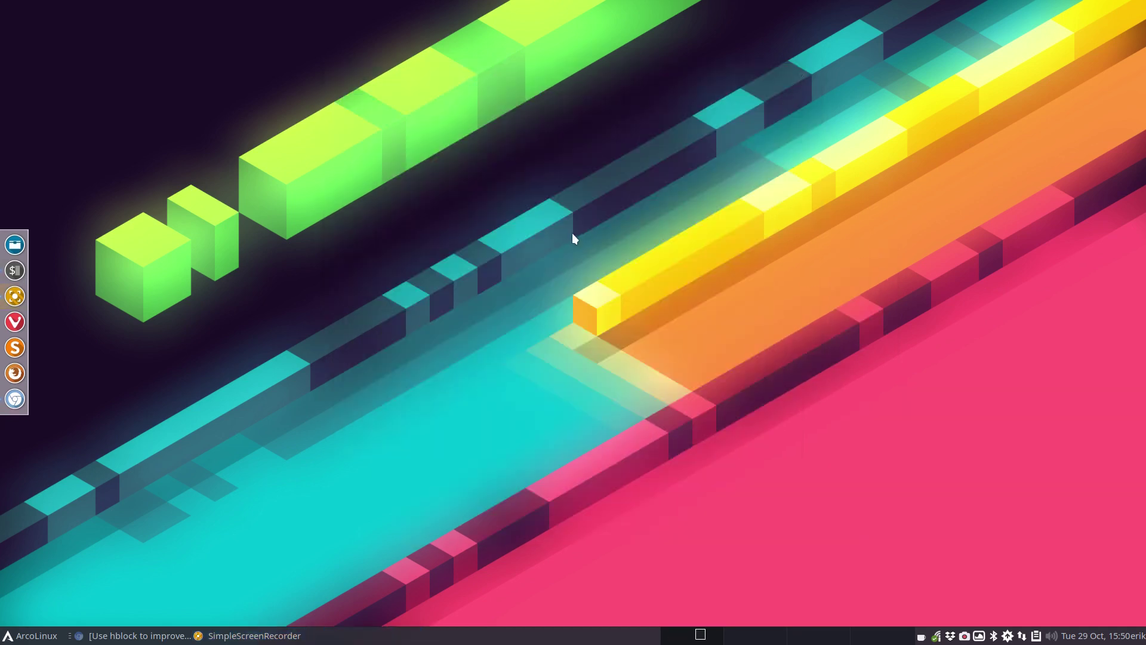
Step: In the file manager, open /etc/hblock.d/whitelist.list in Atom and close it again
{"action": "key", "text": "super+shift+Return"}
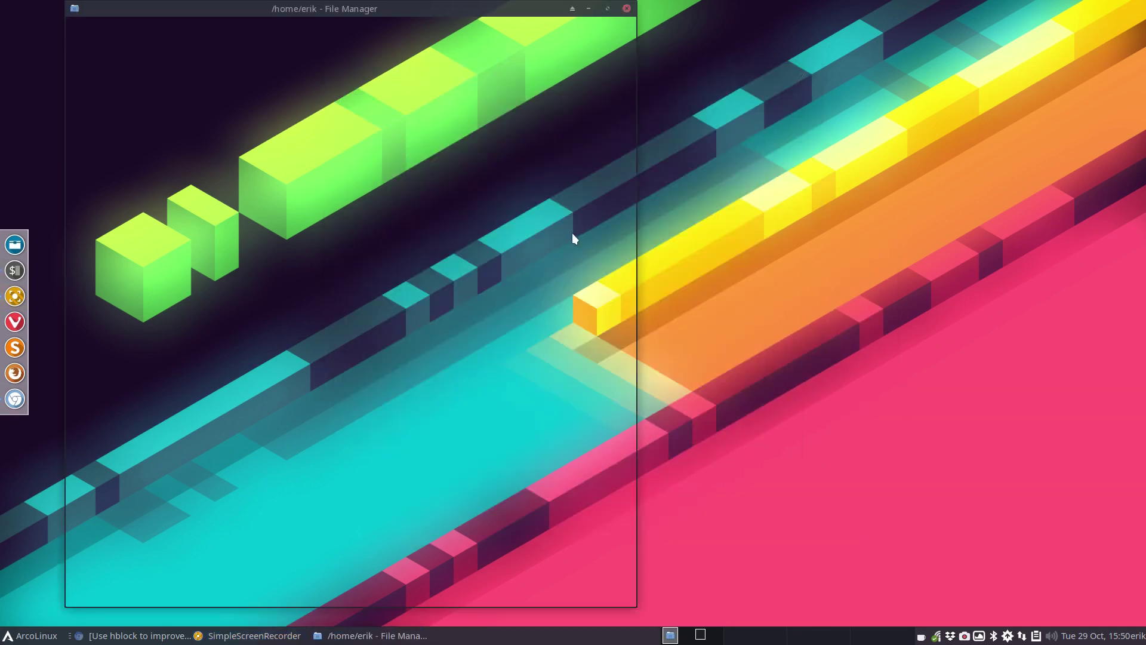
{"action": "left_click", "coordinate": [131, 85]}
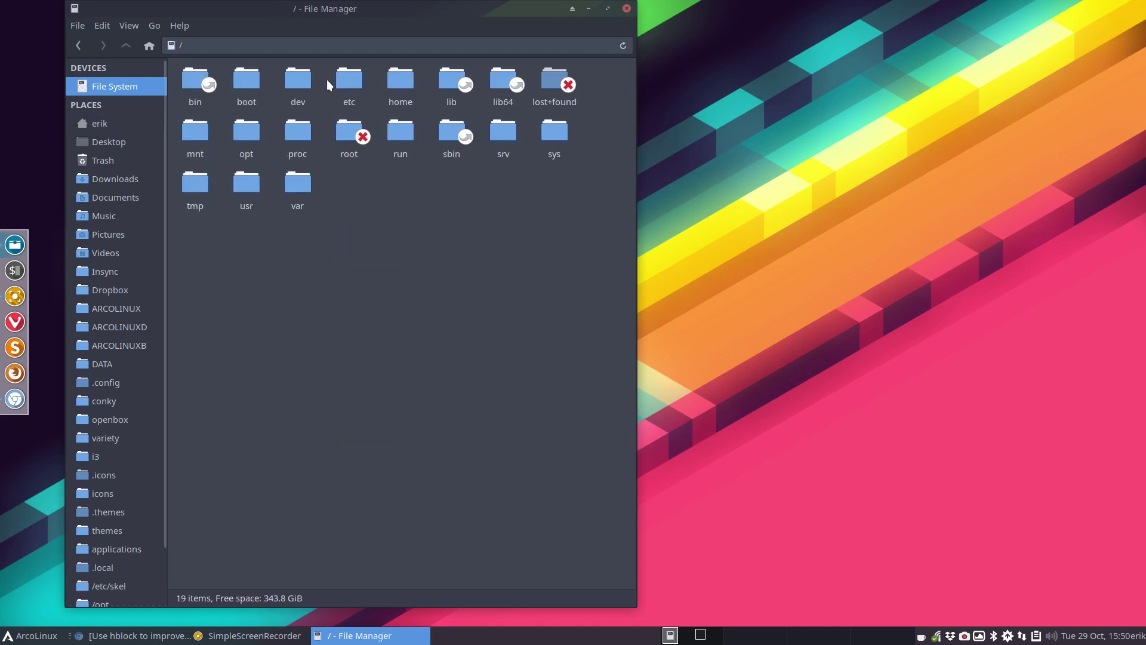
{"action": "double_click", "coordinate": [345, 80]}
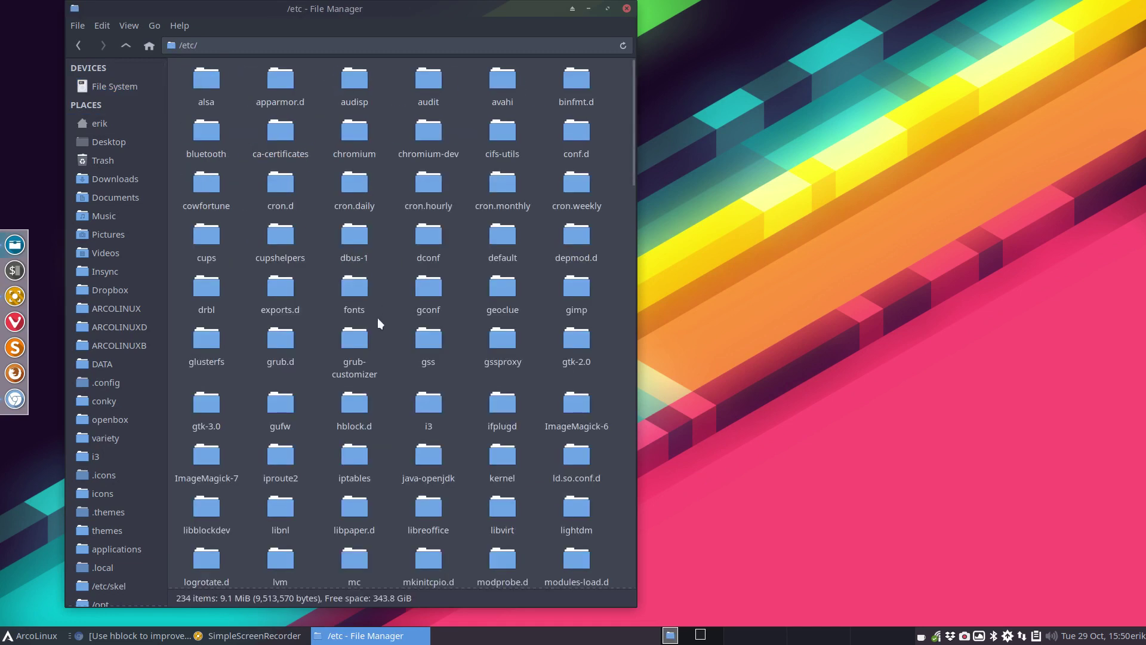
{"action": "double_click", "coordinate": [364, 403]}
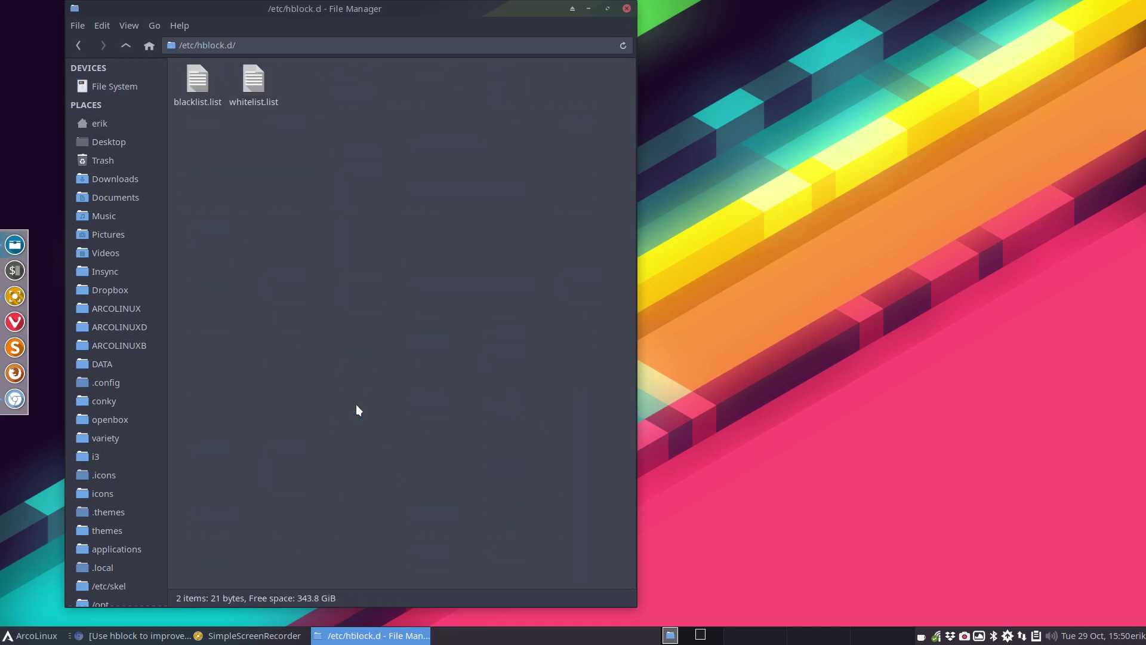
{"action": "left_click", "coordinate": [200, 83]}
{"action": "double_click", "coordinate": [252, 84]}
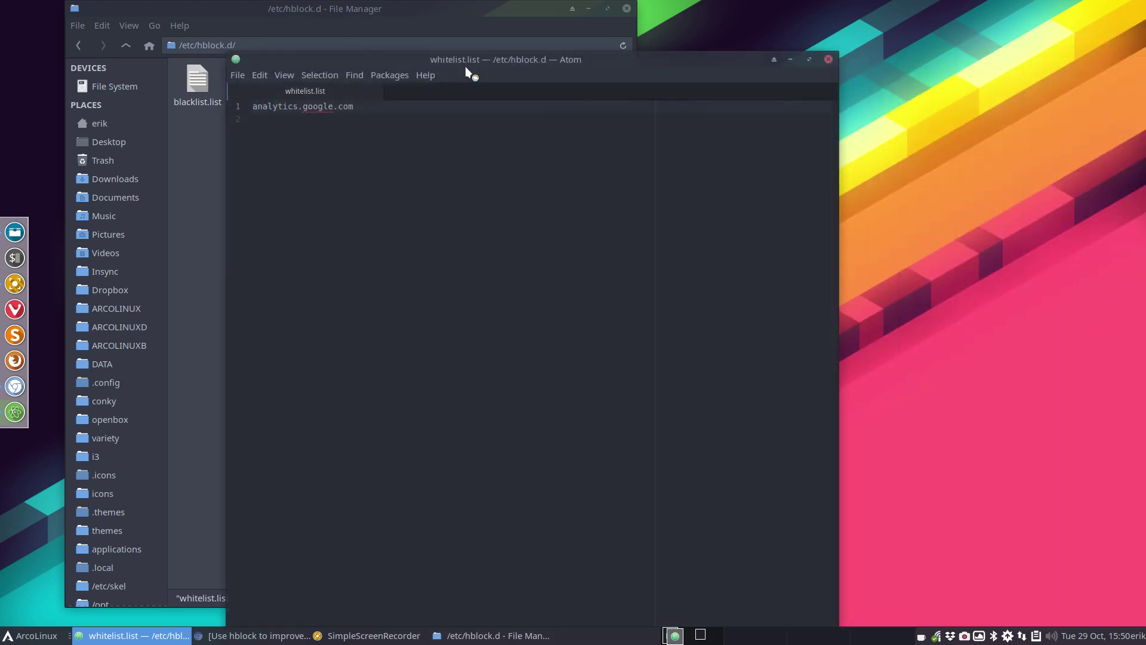
{"action": "left_click", "coordinate": [828, 60]}
Step: Go back to /etc and open the hosts file
{"action": "left_click", "coordinate": [122, 47]}
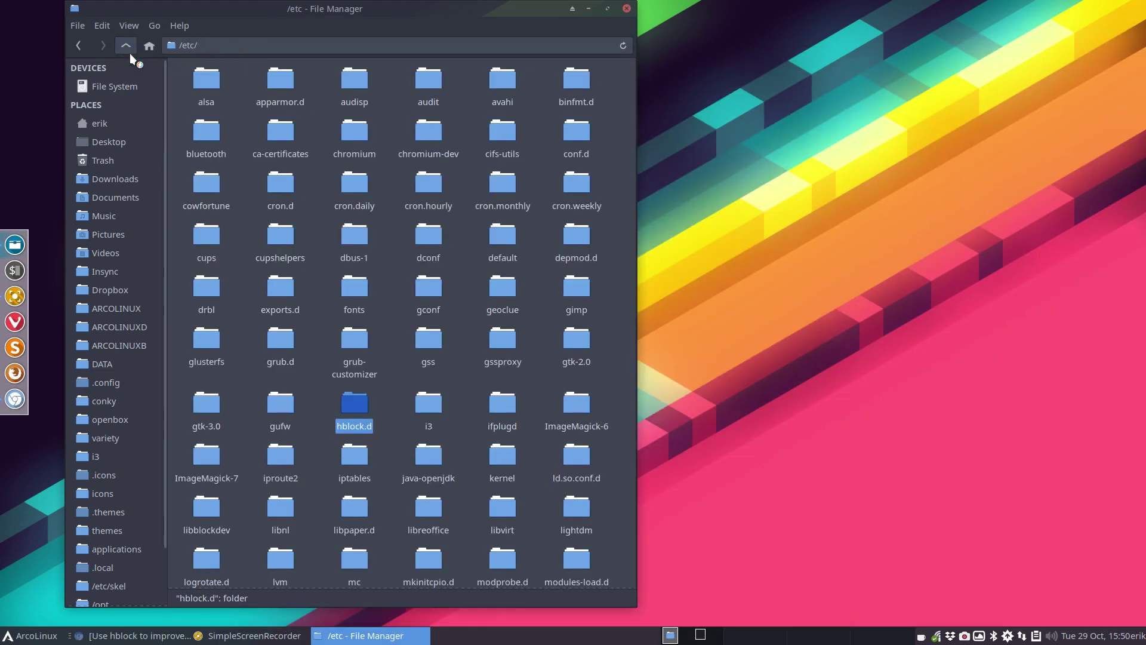
{"action": "scroll", "coordinate": [337, 436], "scroll_direction": "down", "scroll_amount": 15}
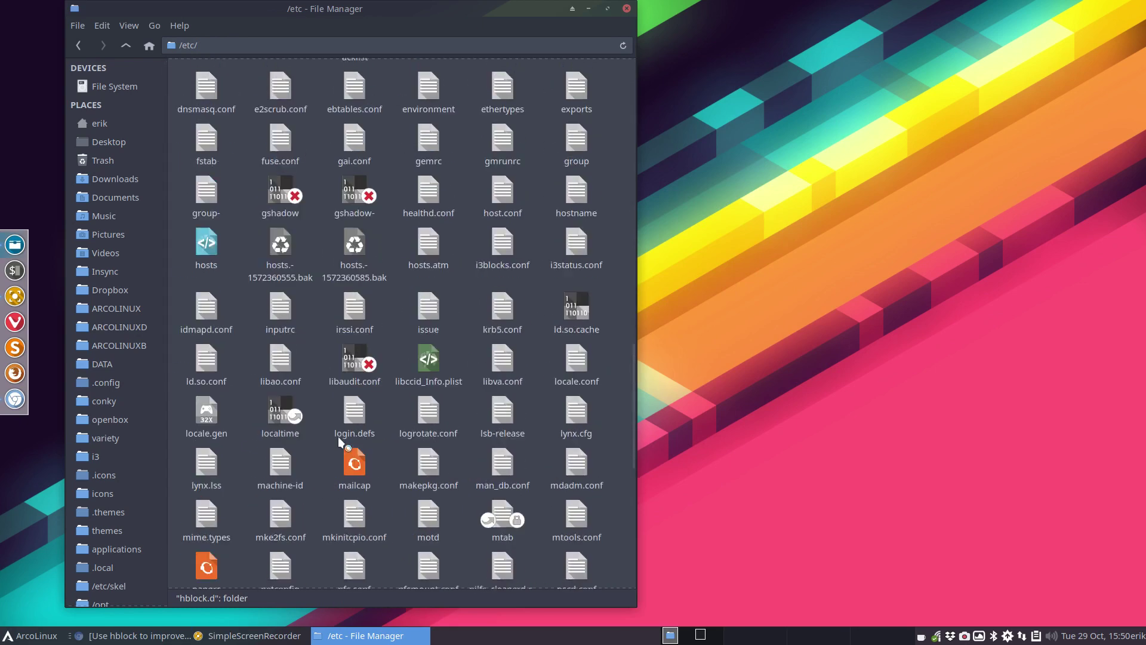
{"action": "scroll", "coordinate": [281, 224], "scroll_direction": "up", "scroll_amount": 3}
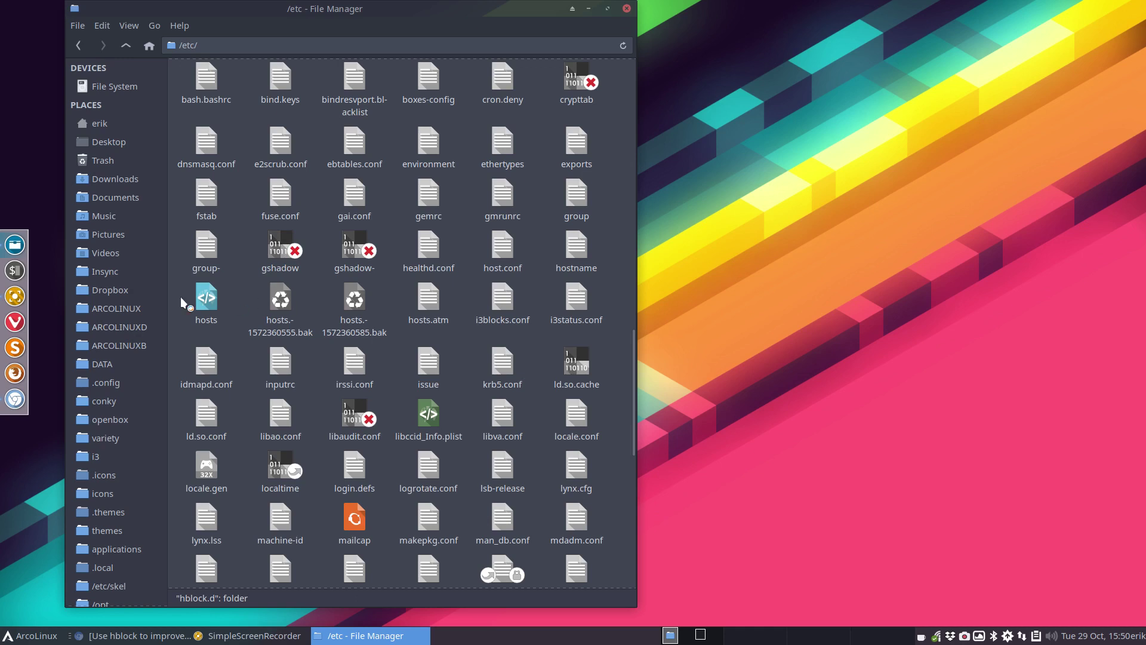
{"action": "left_click", "coordinate": [280, 295]}
{"action": "left_click", "coordinate": [358, 301]}
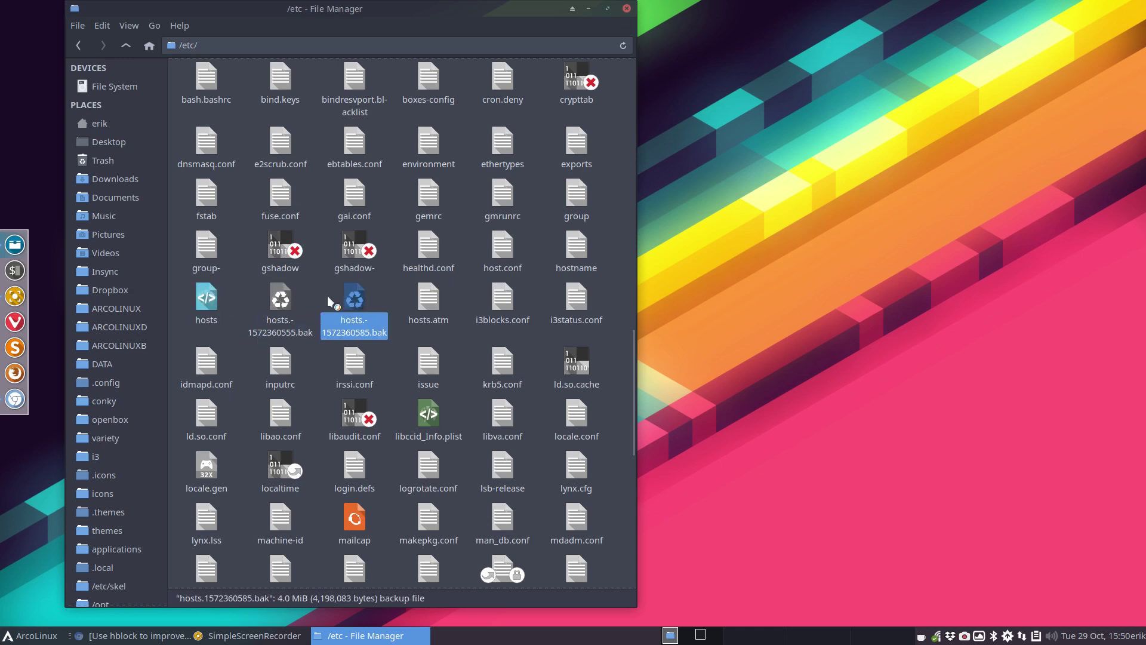
{"action": "left_click", "coordinate": [209, 298]}
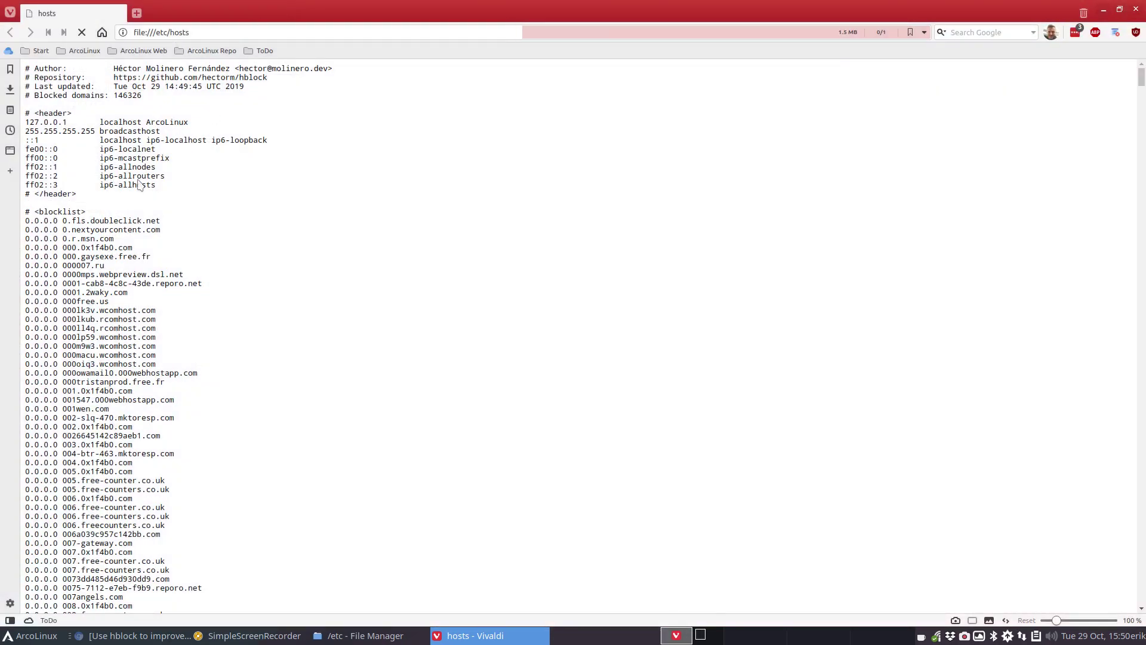
Step: Skim the 4.0 MiB hosts file's blocklist entries in Vivaldi, then close the browser
{"action": "scroll", "coordinate": [140, 345], "scroll_direction": "down", "scroll_amount": 10}
{"action": "scroll", "coordinate": [140, 345], "scroll_direction": "down", "scroll_amount": 15}
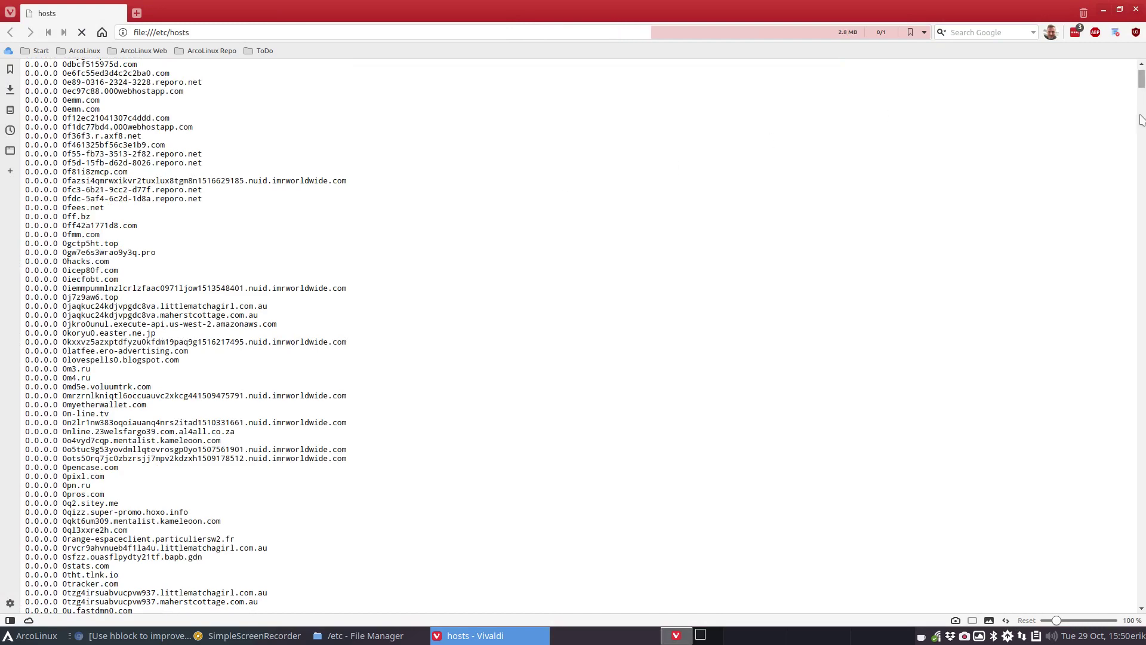
{"action": "left_click_drag", "start_coordinate": [1143, 84], "coordinate": [1142, 563]}
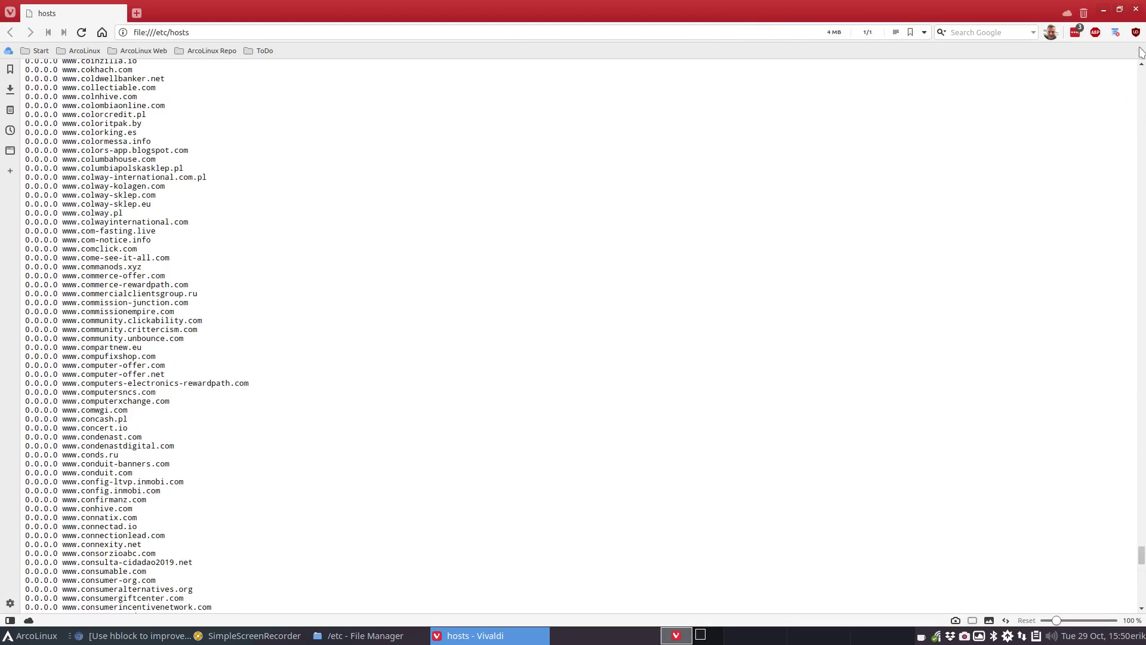
{"action": "left_click", "coordinate": [1136, 9]}
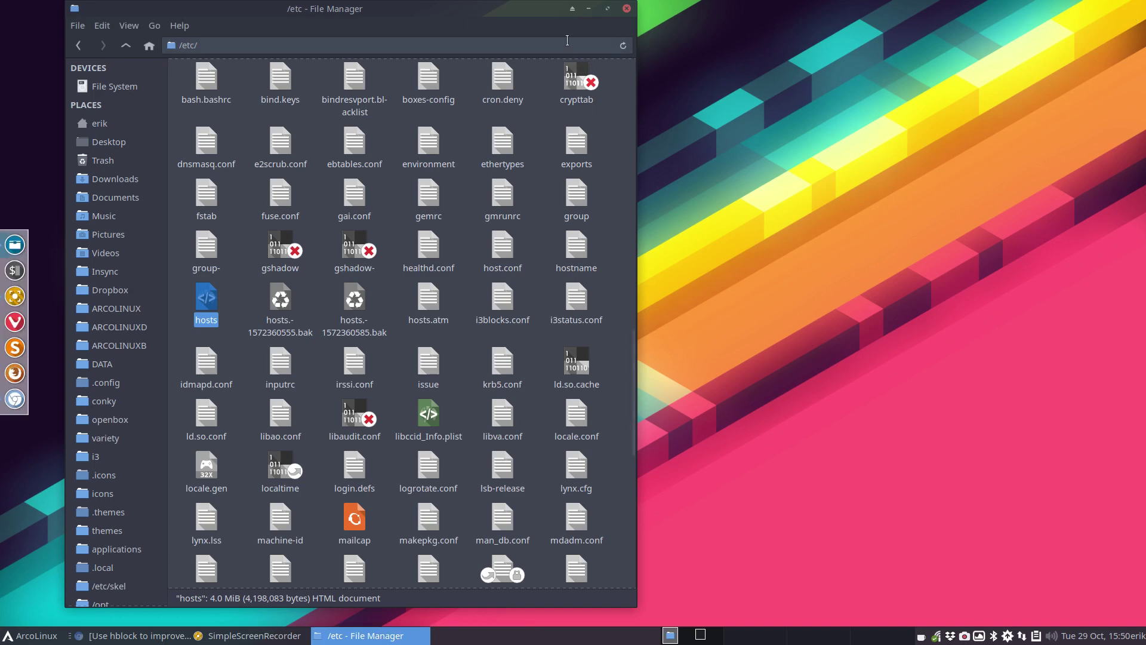
Step: Close Thunar and reopen Xfce Settings Manager from the ArcoLinux menu, showing System's Adblock entry
{"action": "left_click", "coordinate": [627, 9]}
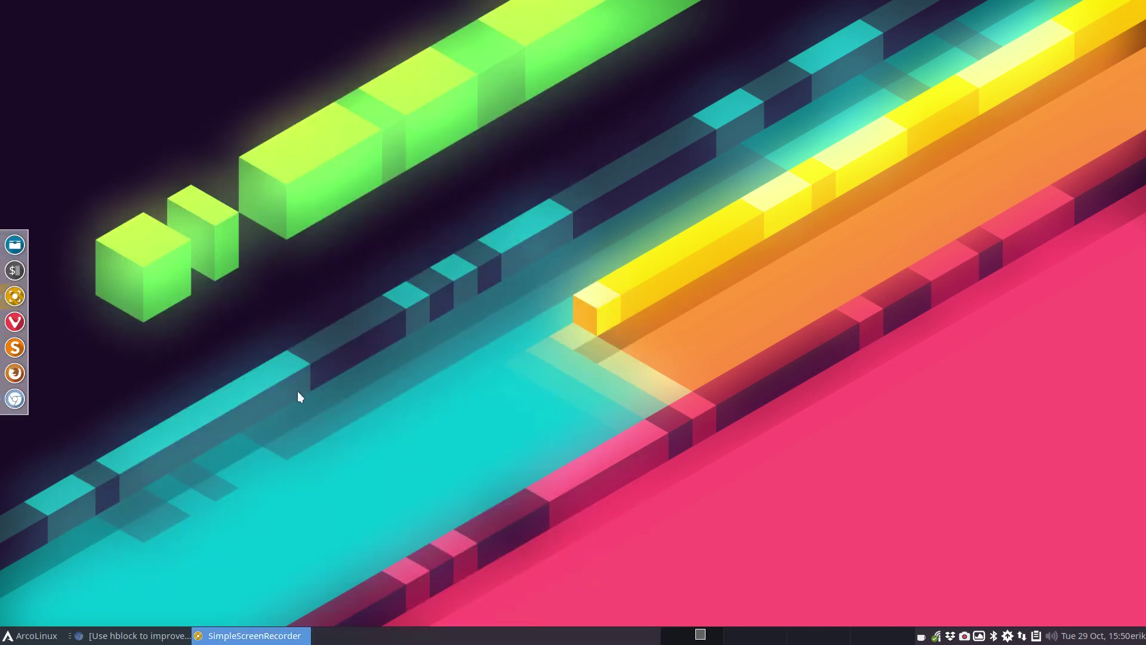
{"action": "left_click", "coordinate": [24, 640]}
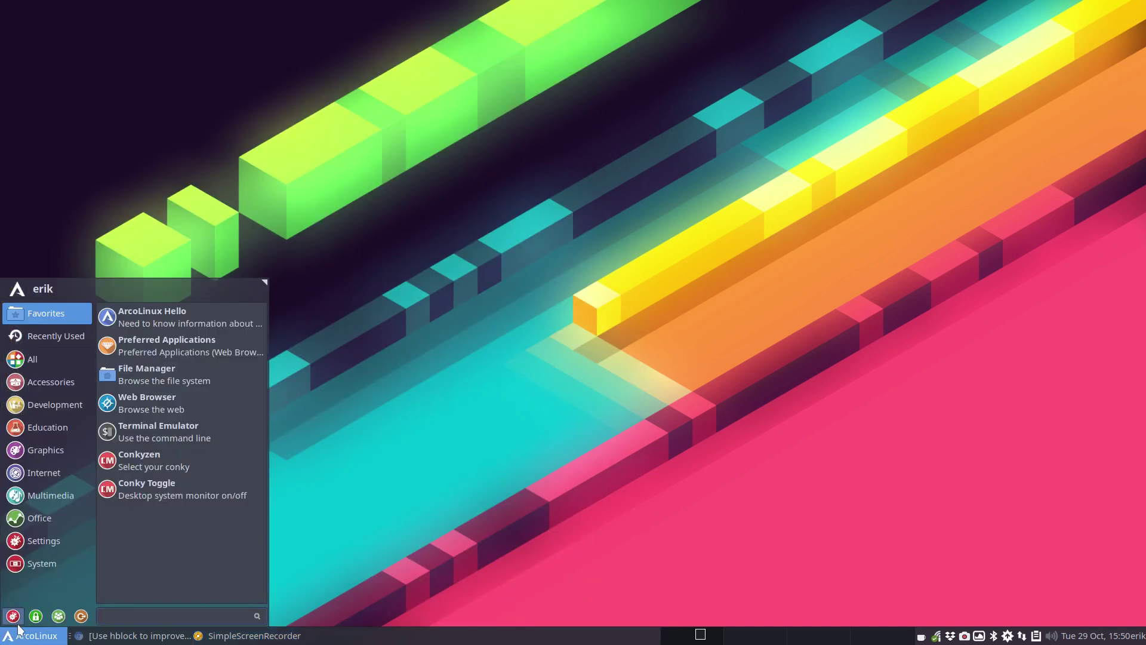
{"action": "left_click", "coordinate": [13, 615]}
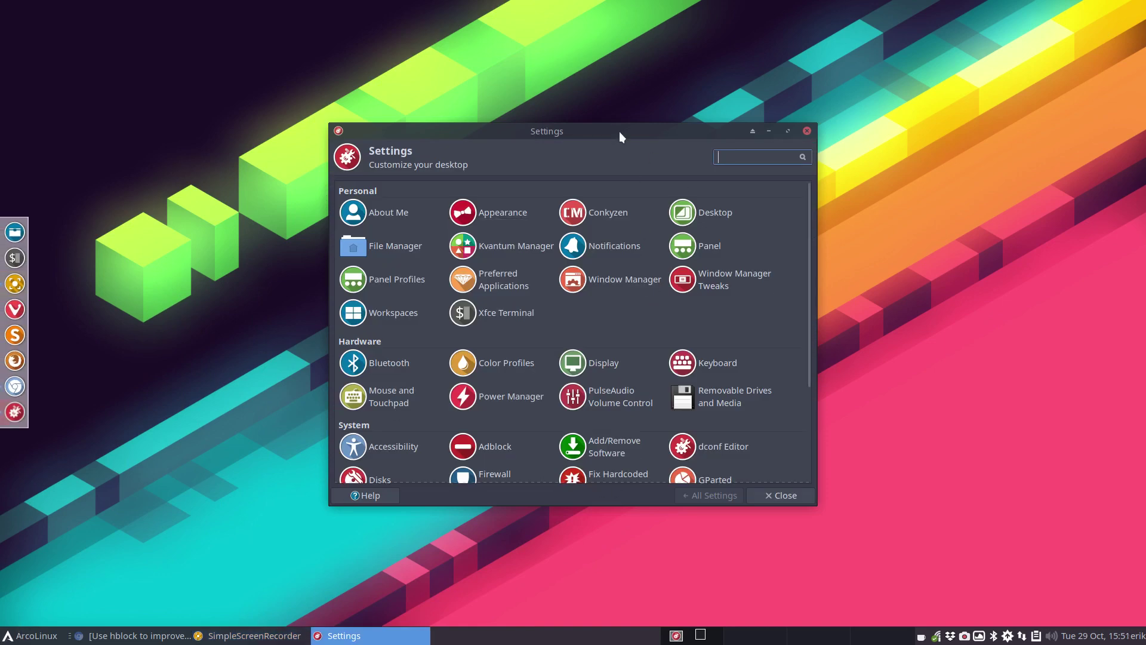
{"action": "left_click_drag", "start_coordinate": [619, 132], "coordinate": [590, 89]}
{"action": "scroll", "coordinate": [533, 225], "scroll_direction": "down", "scroll_amount": 5}
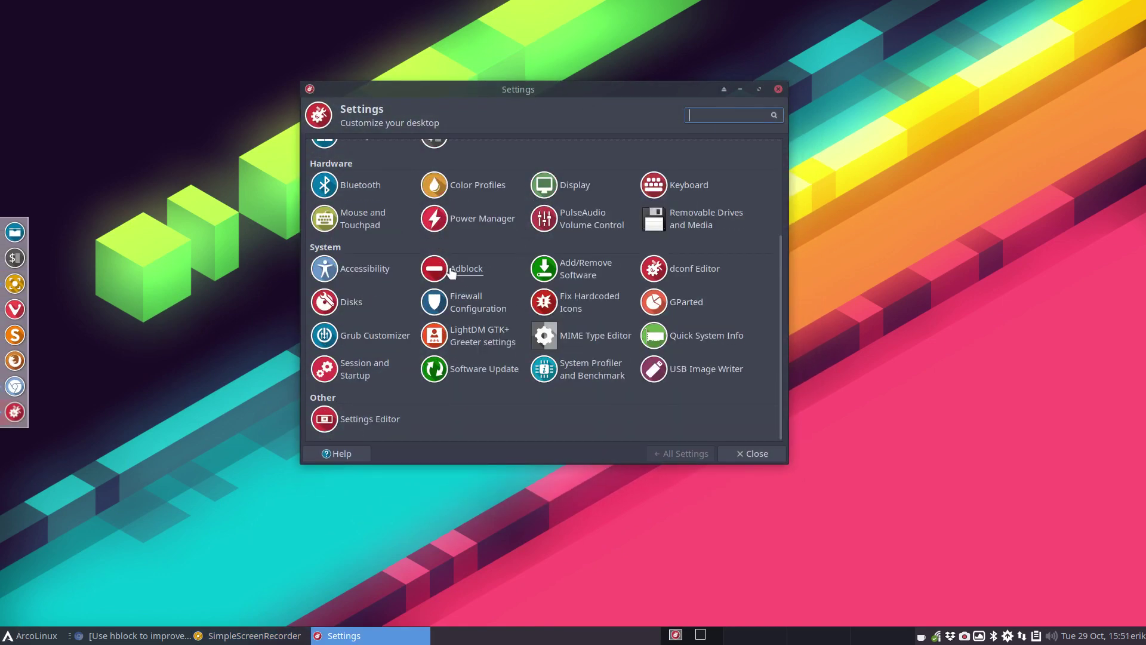